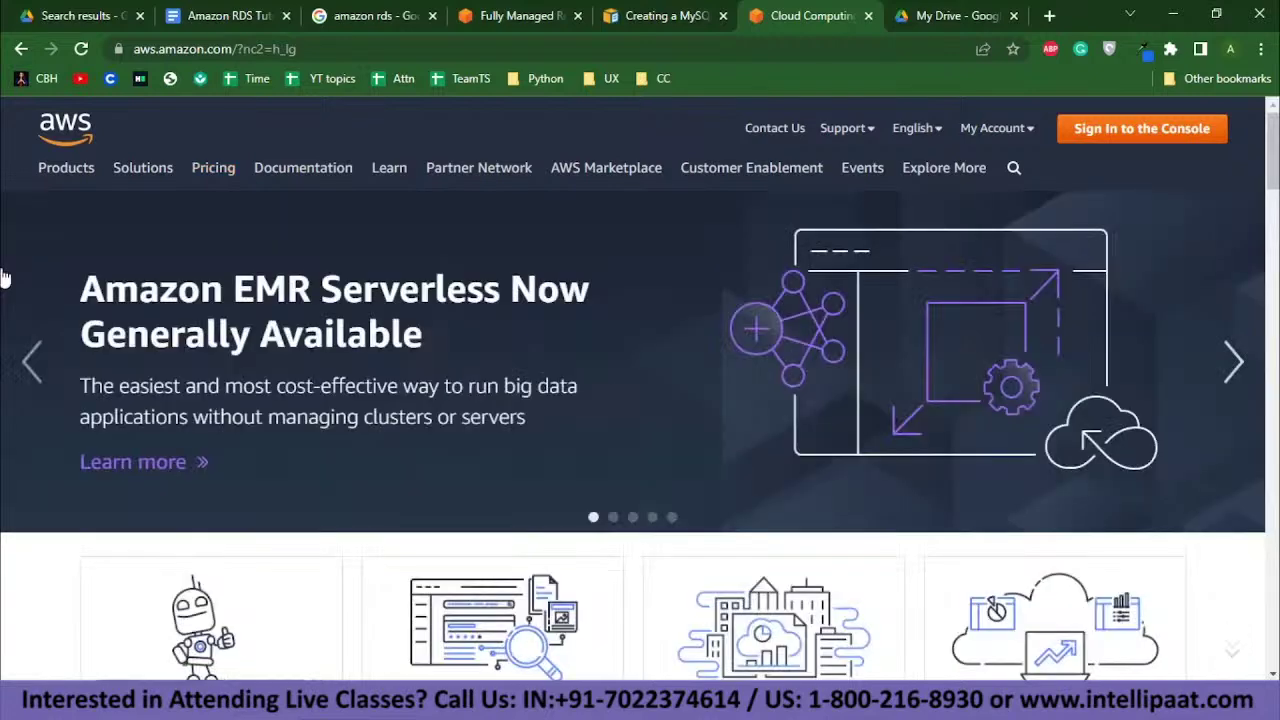
# Sign in to the AWS Management Console with the saved IAM user credentials
pyautogui.click(1136, 144)
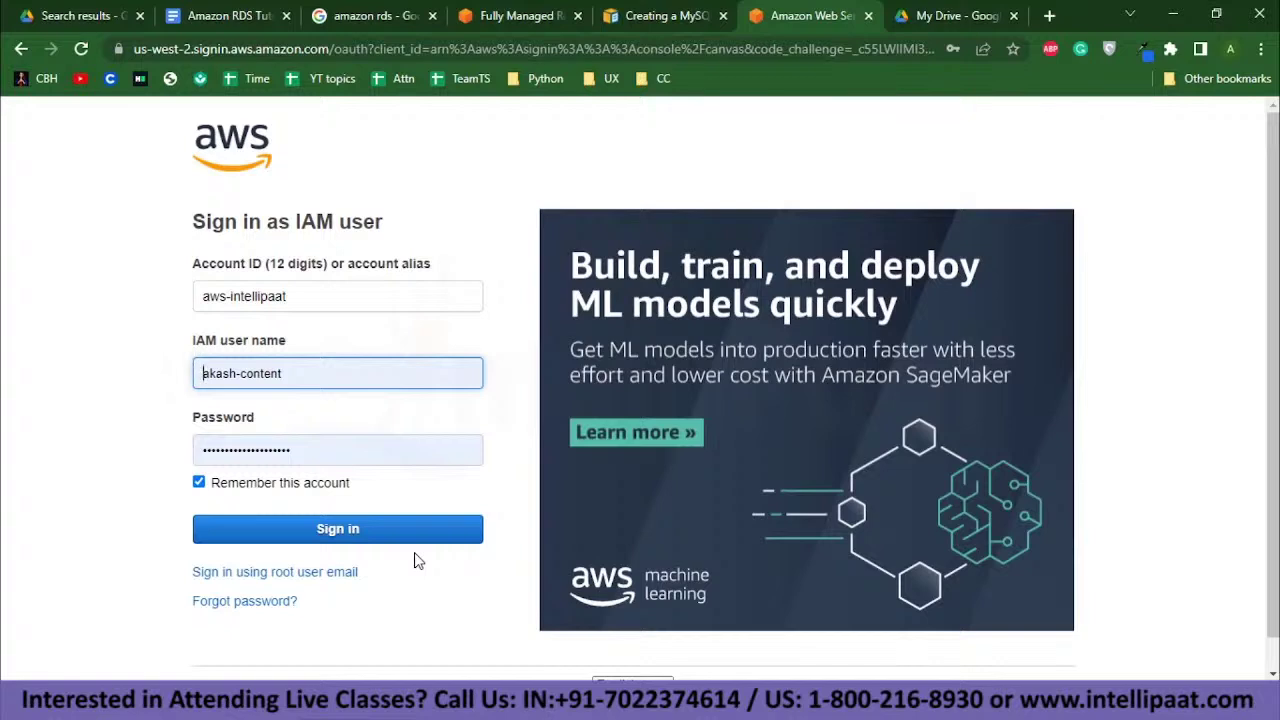
pyautogui.click(234, 533)
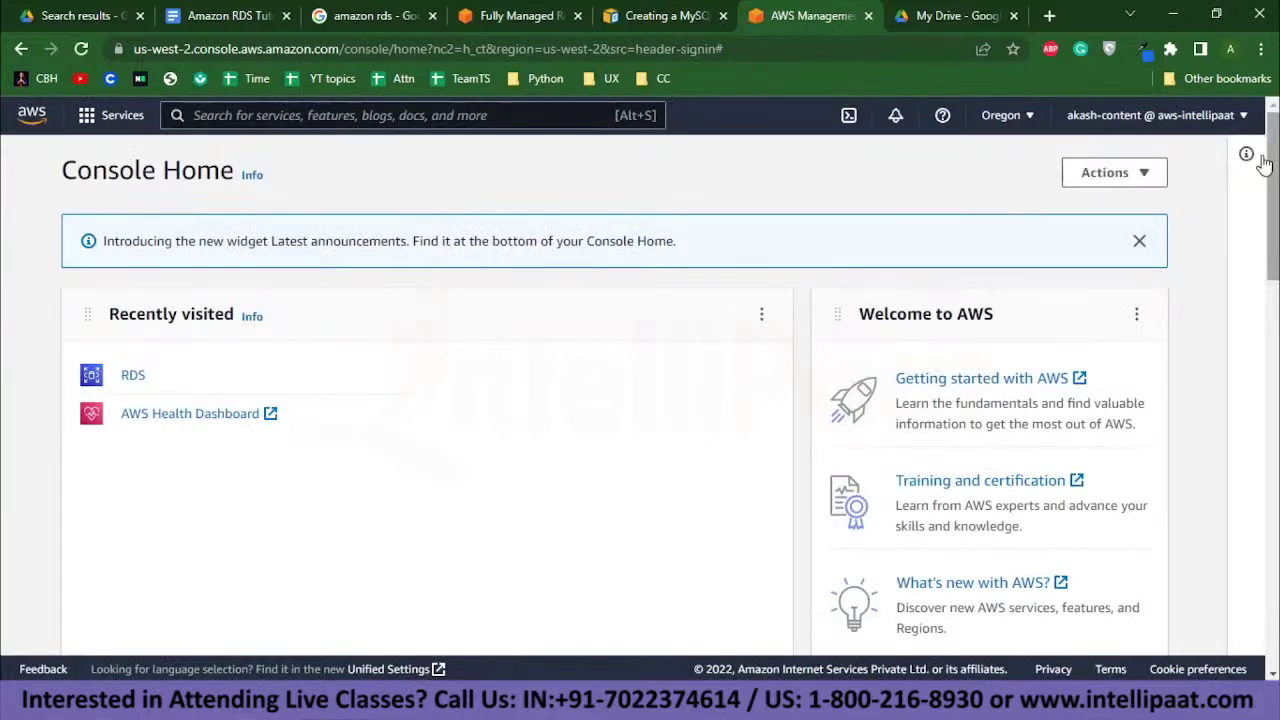
# Search the AWS services for "rds" and open the RDS service
pyautogui.click(113, 118)
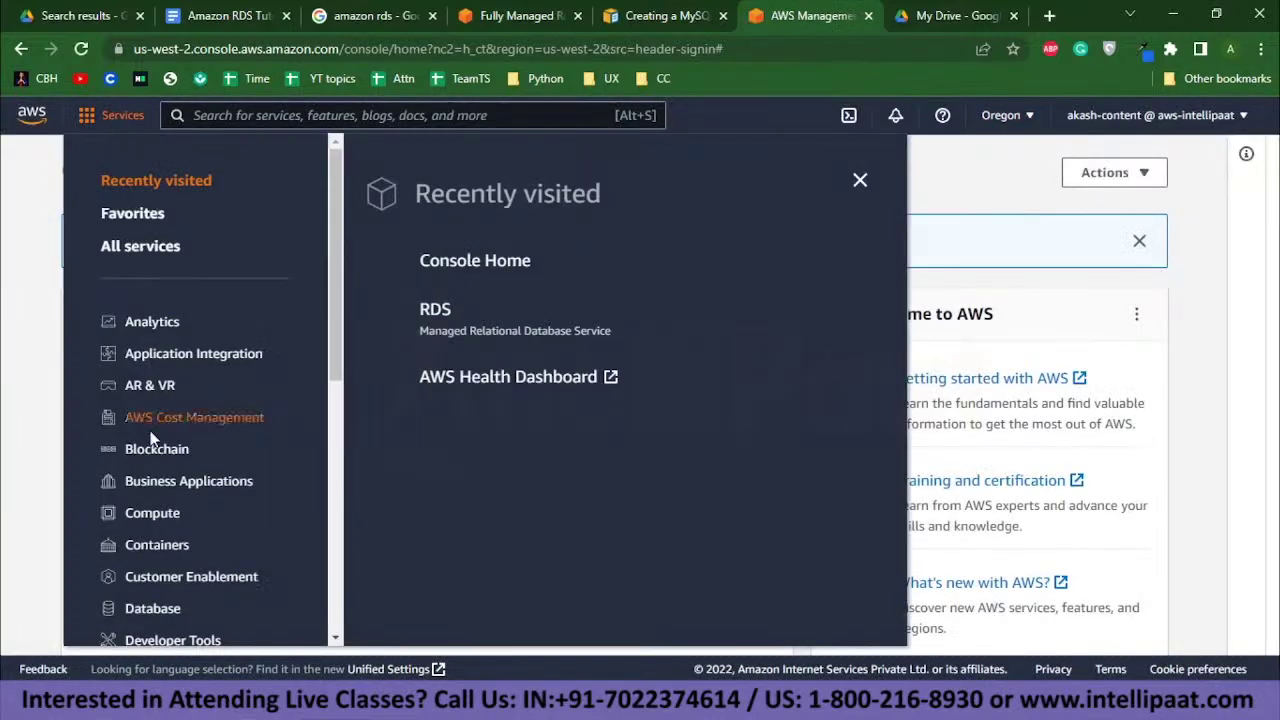
pyautogui.scroll(-5, 171, 534)
pyautogui.scroll(5, 171, 534)
pyautogui.click(228, 118)
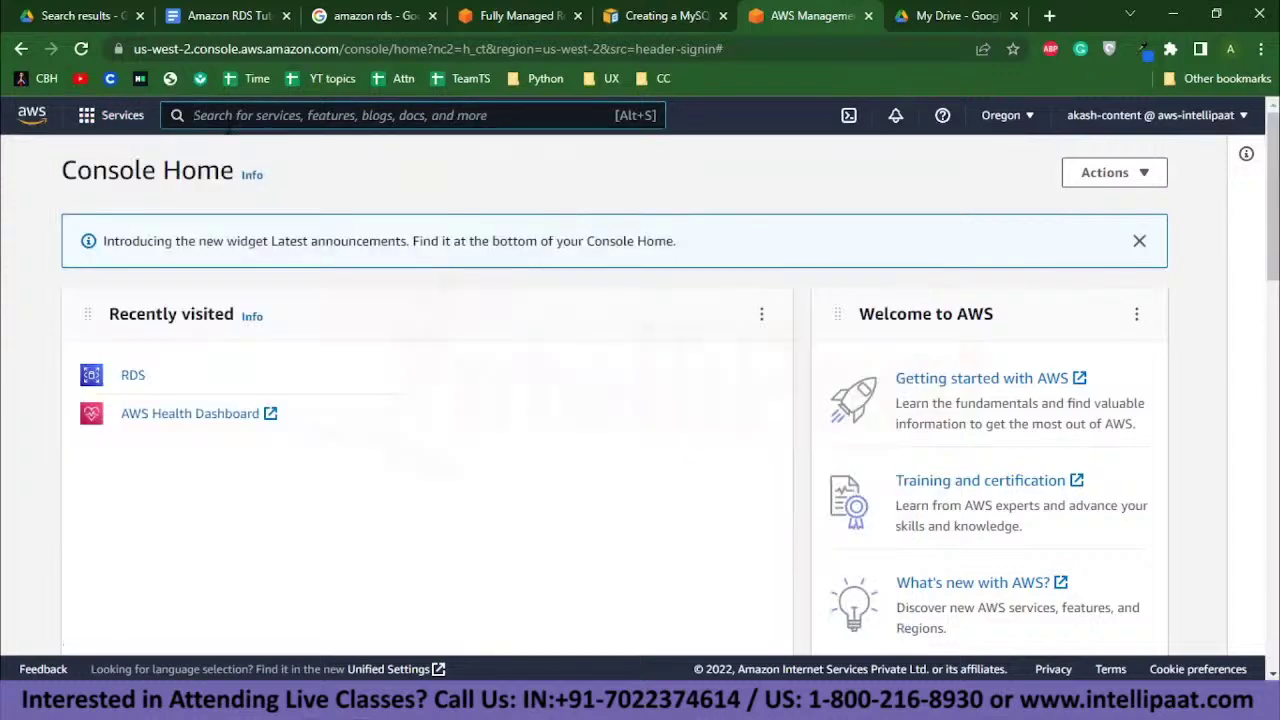
pyautogui.write('rds')
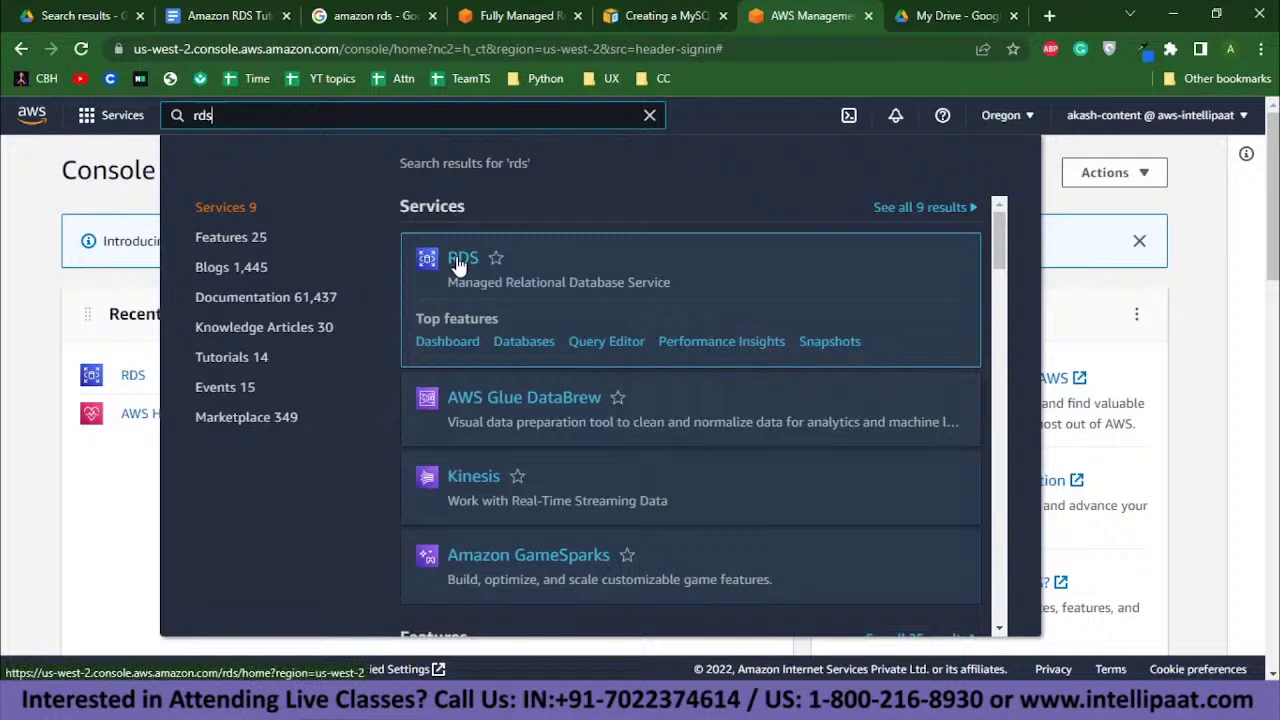
pyautogui.click(455, 258)
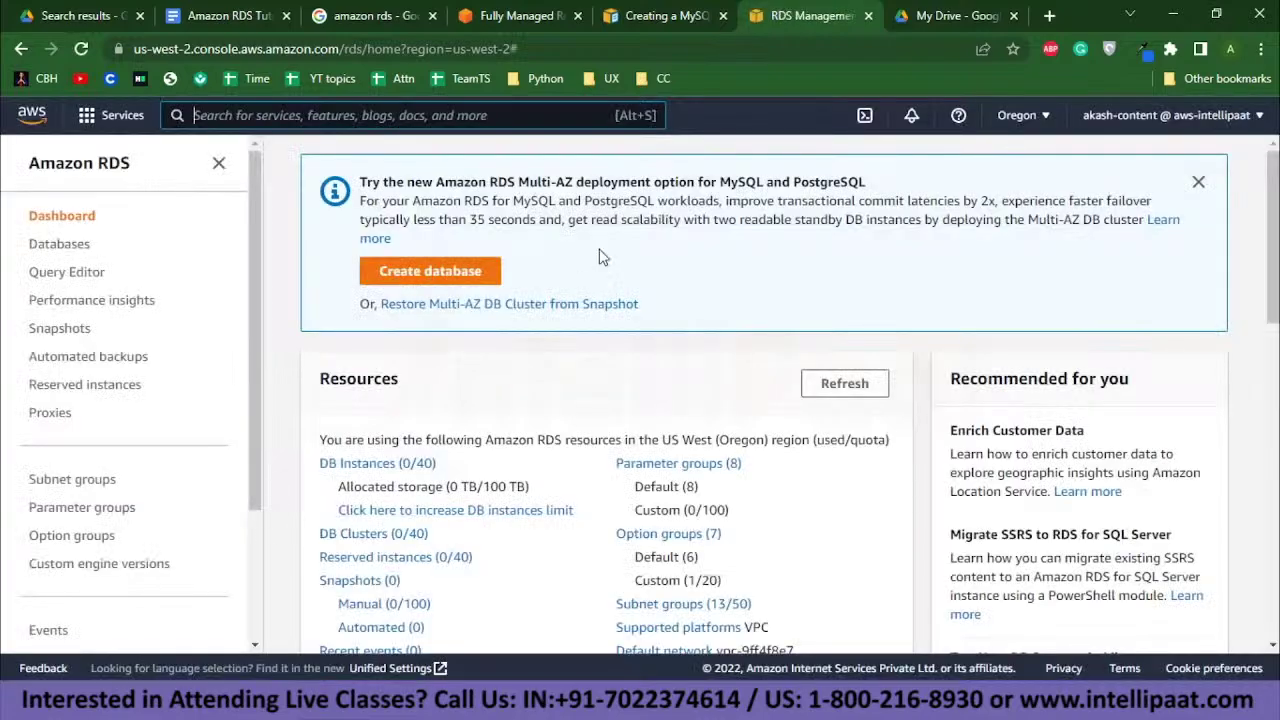
# Examine the RDS dashboard's resources summary, including the supported platforms, the default network and the database creation section
pyautogui.scroll(-4, 288, 405)
pyautogui.scroll(3, 288, 405)
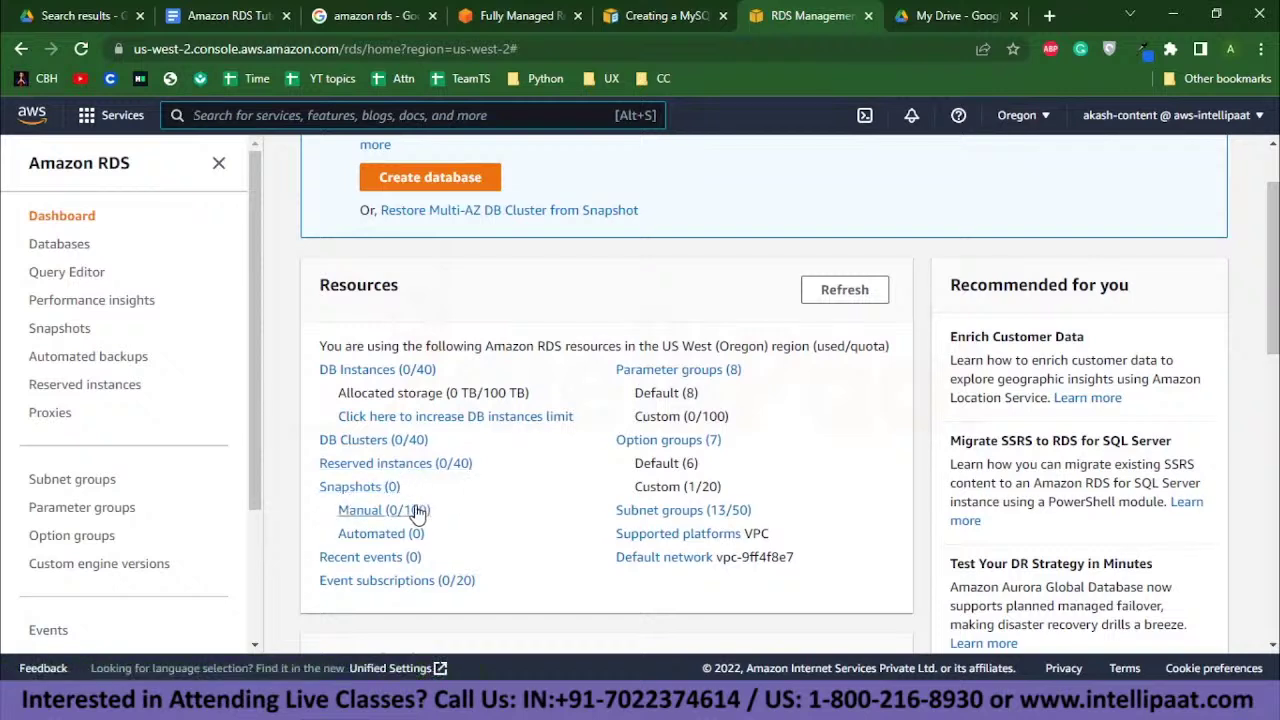
pyautogui.hotkey('alt', 's')
pyautogui.moveTo(745, 533); pyautogui.dragTo(771, 540)
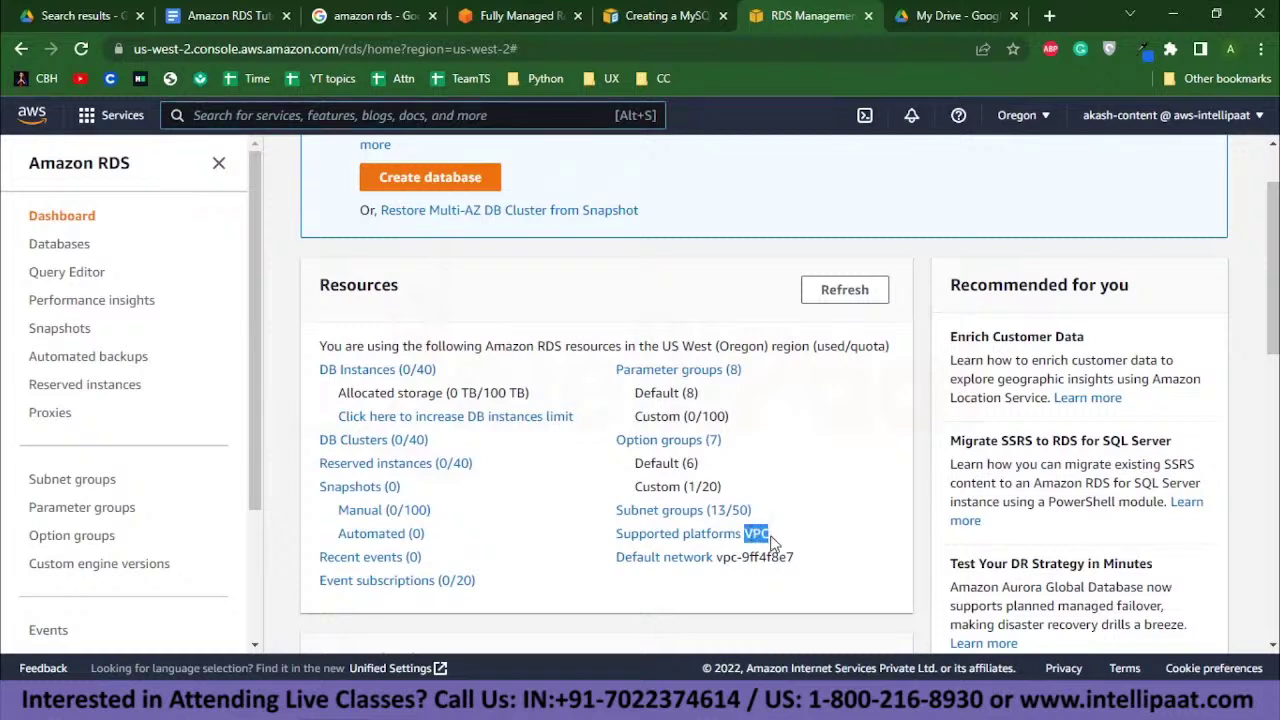
pyautogui.click(609, 605)
pyautogui.scroll(-1, 648, 580)
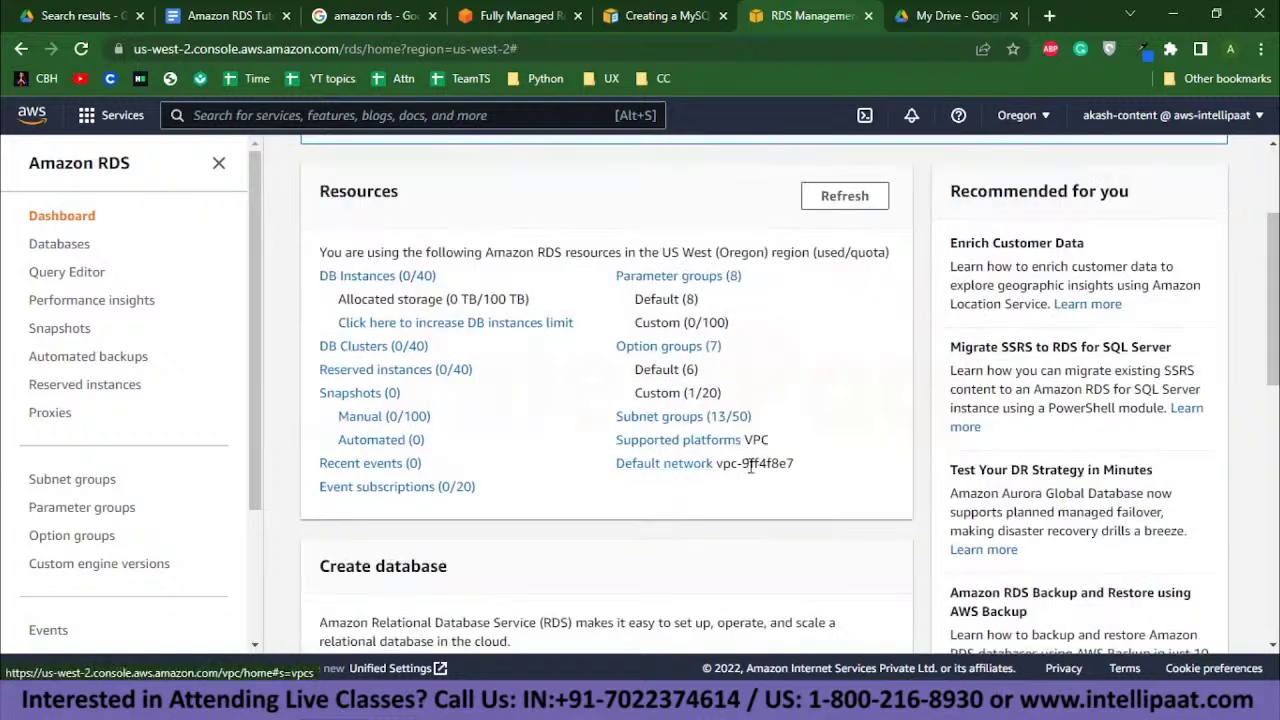
pyautogui.moveTo(808, 468); pyautogui.dragTo(653, 476)
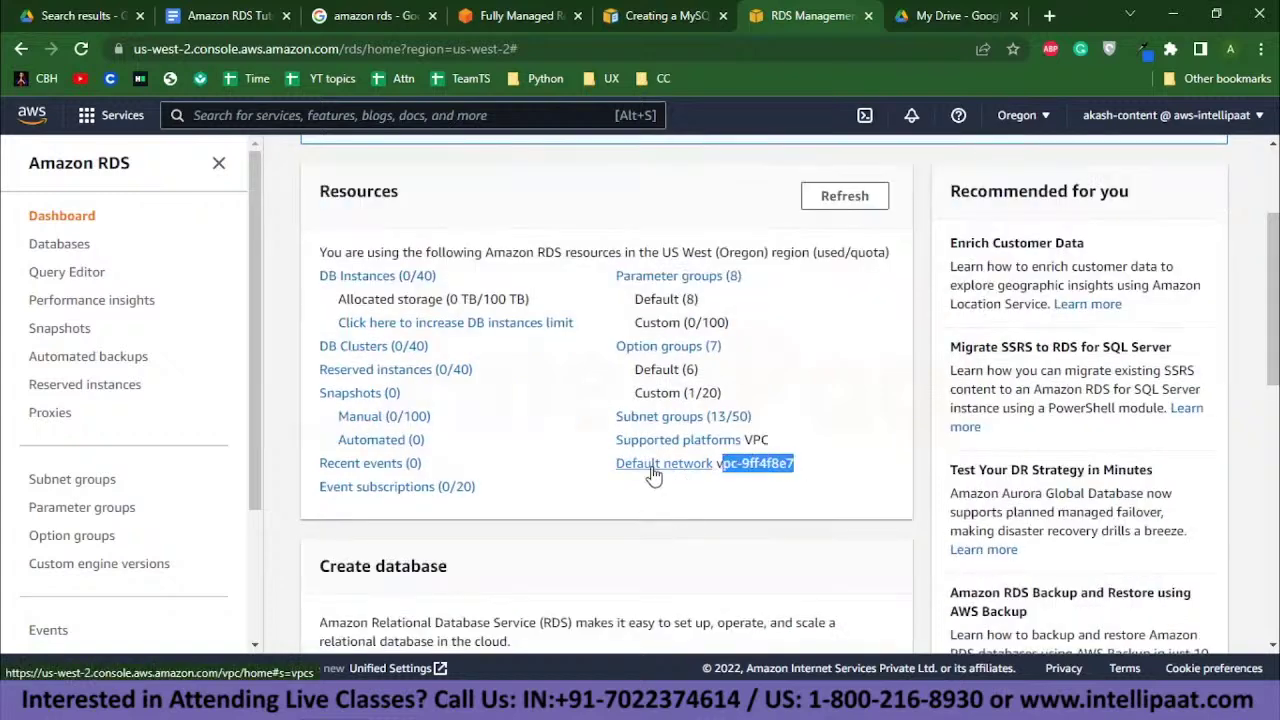
pyautogui.click(505, 481)
pyautogui.scroll(-1, 505, 481)
pyautogui.scroll(3, 505, 481)
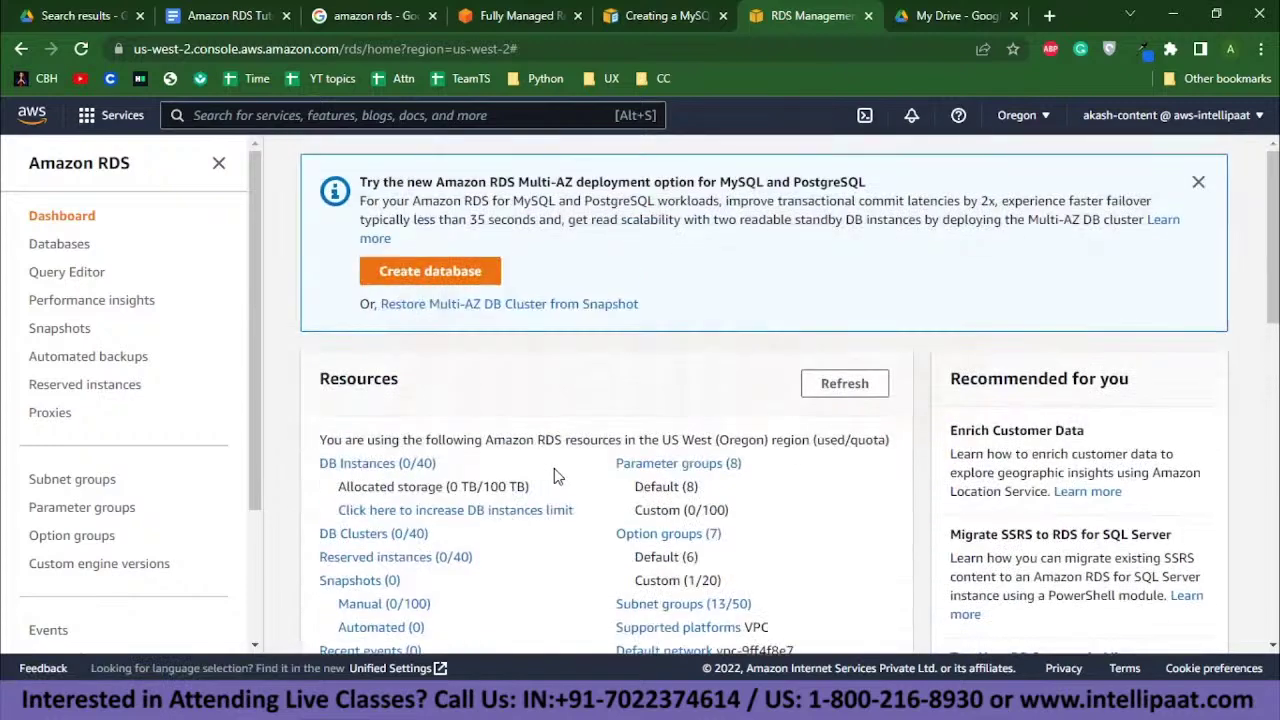
pyautogui.scroll(-5, 557, 476)
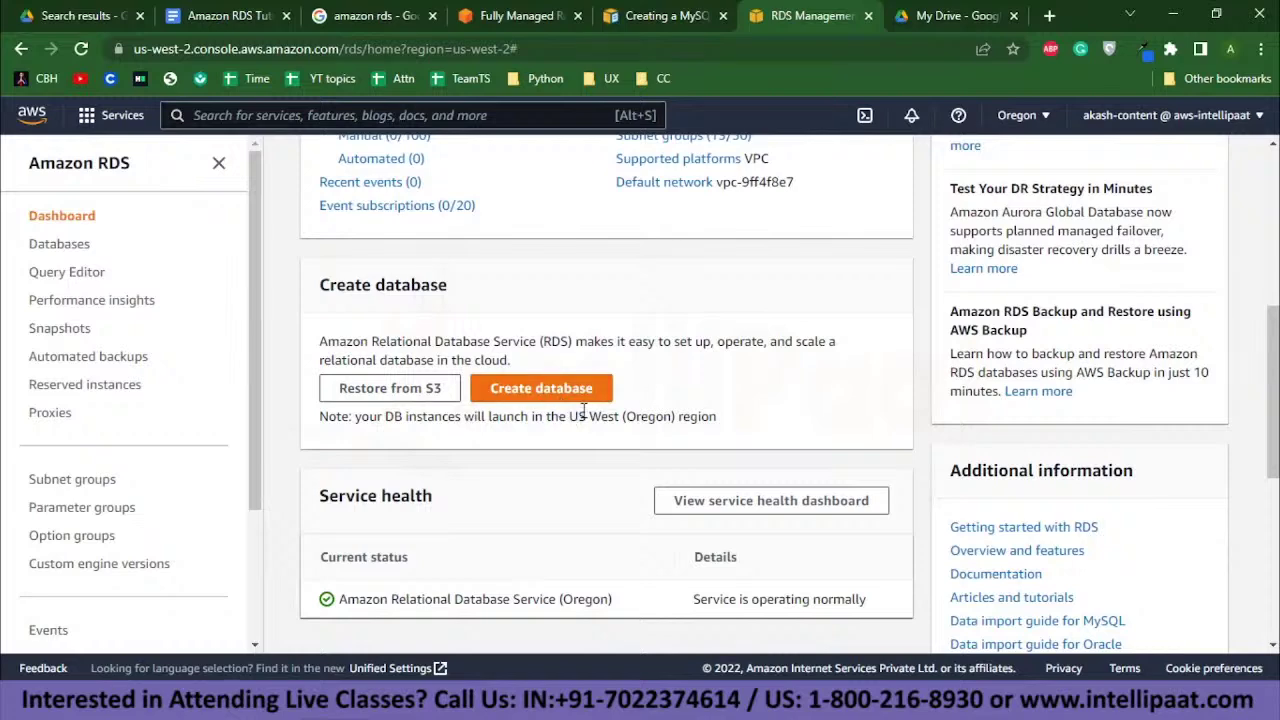
# Check the list of available AWS regions for launching DB instances
pyautogui.click(1025, 116)
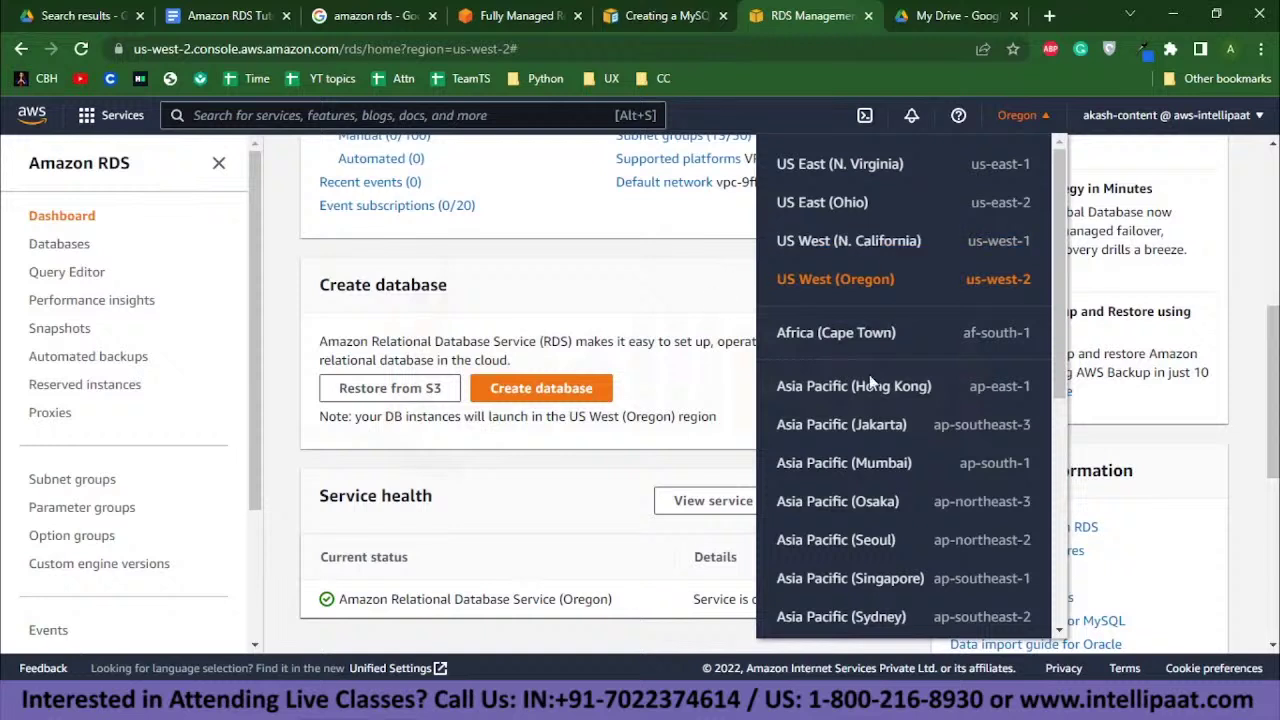
pyautogui.click(690, 273)
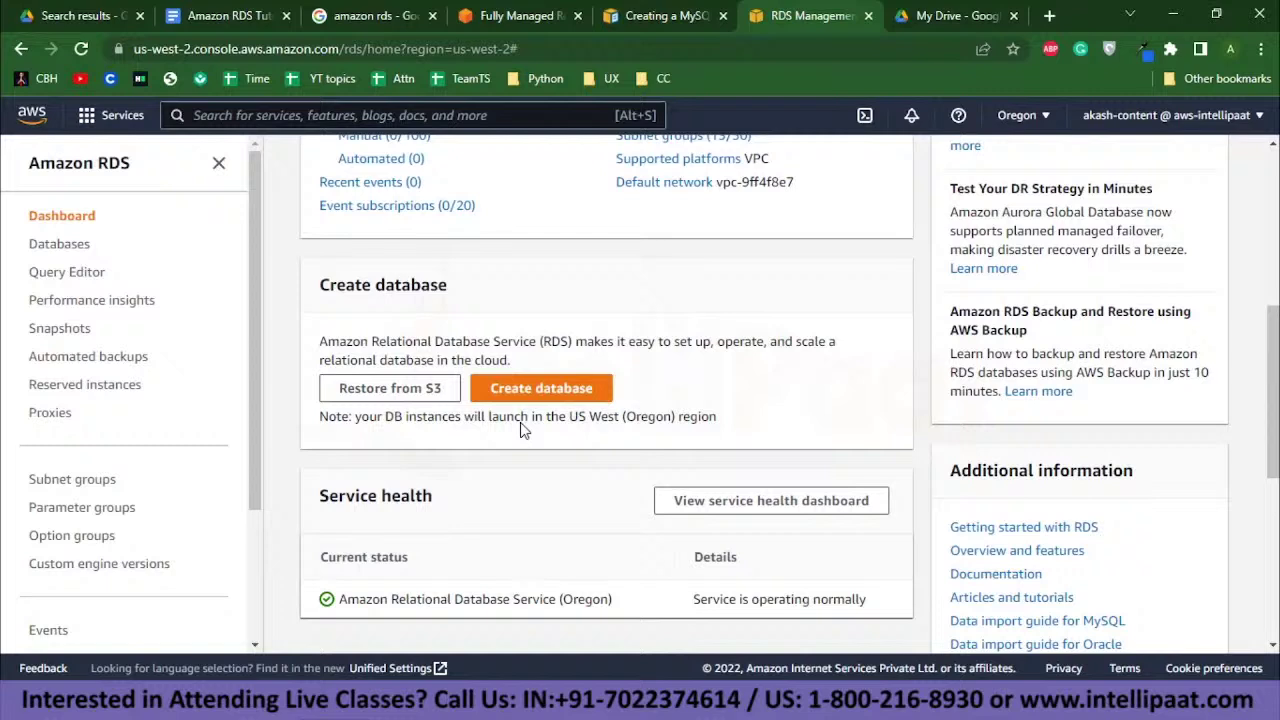
pyautogui.click(1045, 117)
pyautogui.click(1017, 115)
# Start creating a new database and choose the Easy create method
pyautogui.click(560, 400)
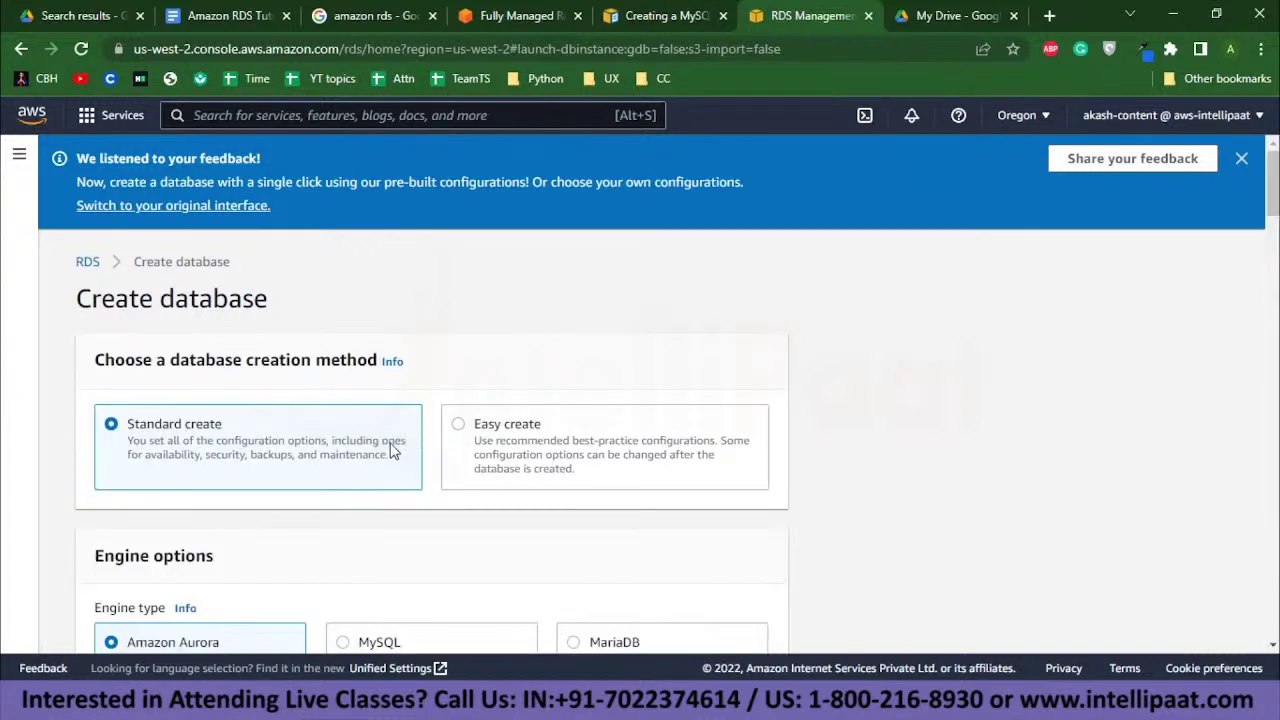
pyautogui.moveTo(79, 205); pyautogui.dragTo(290, 227)
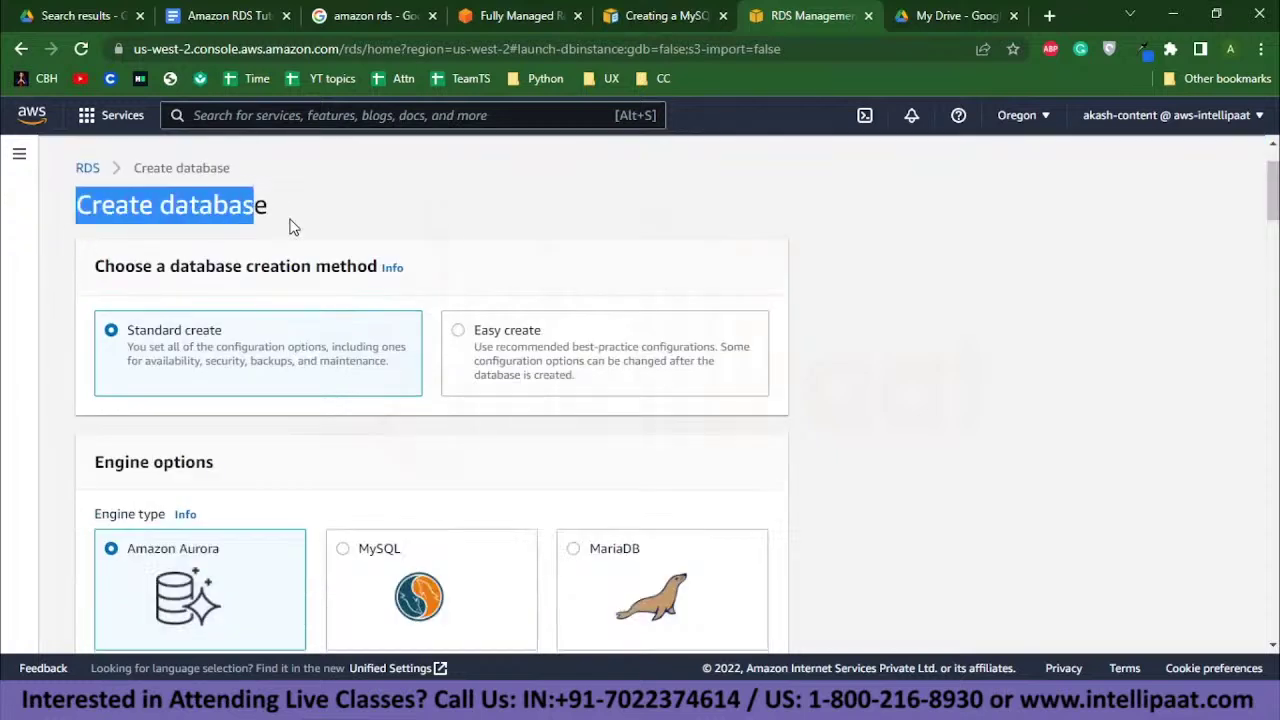
pyautogui.click(212, 280)
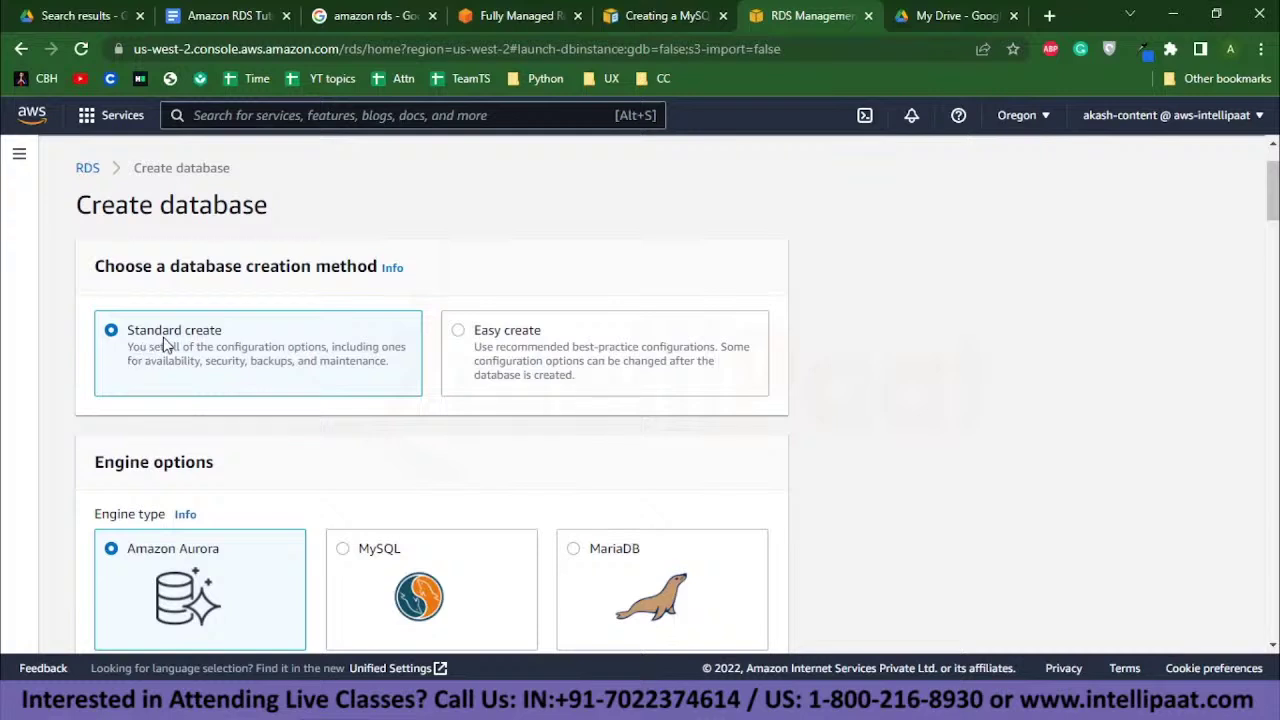
pyautogui.moveTo(132, 348); pyautogui.dragTo(322, 354)
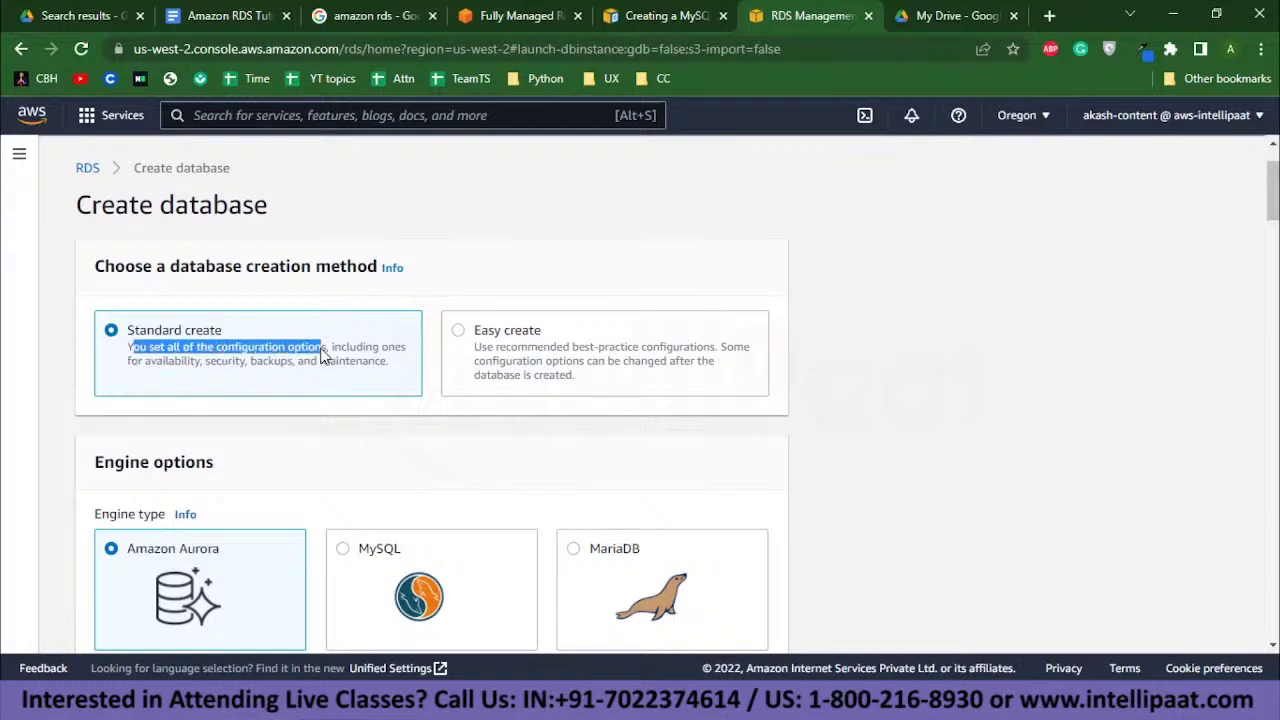
pyautogui.click(325, 368)
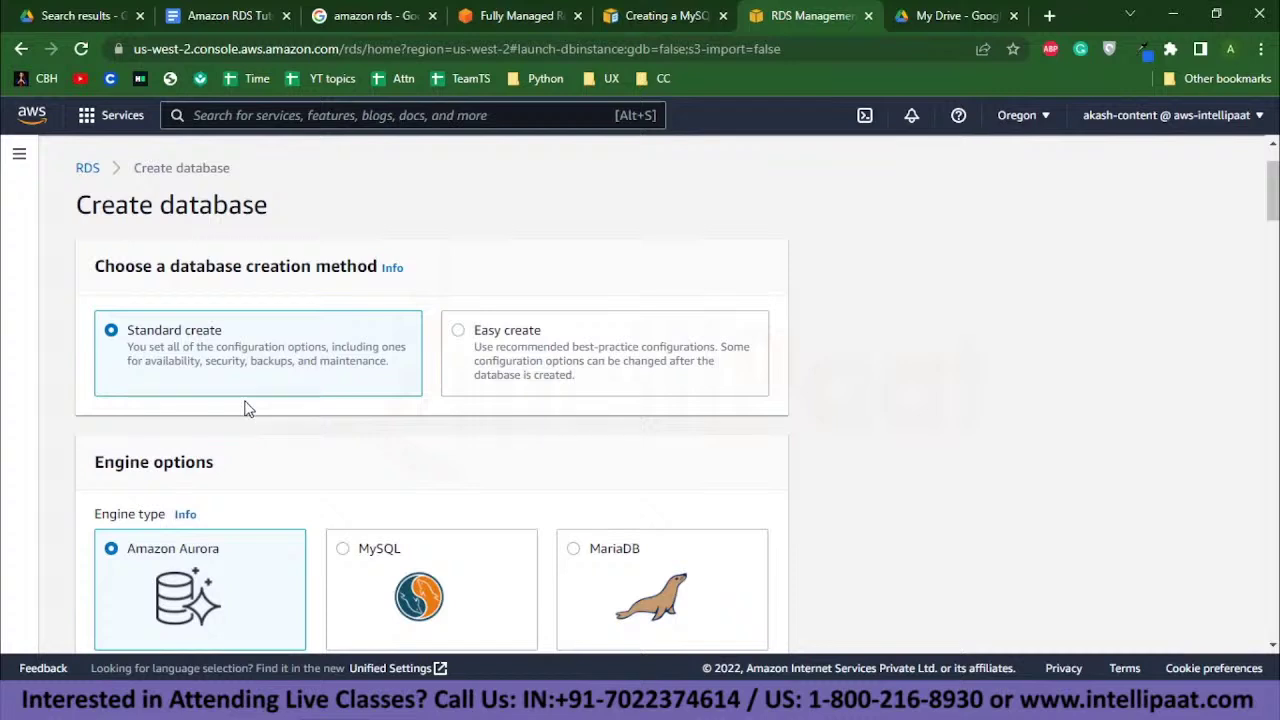
pyautogui.click(462, 345)
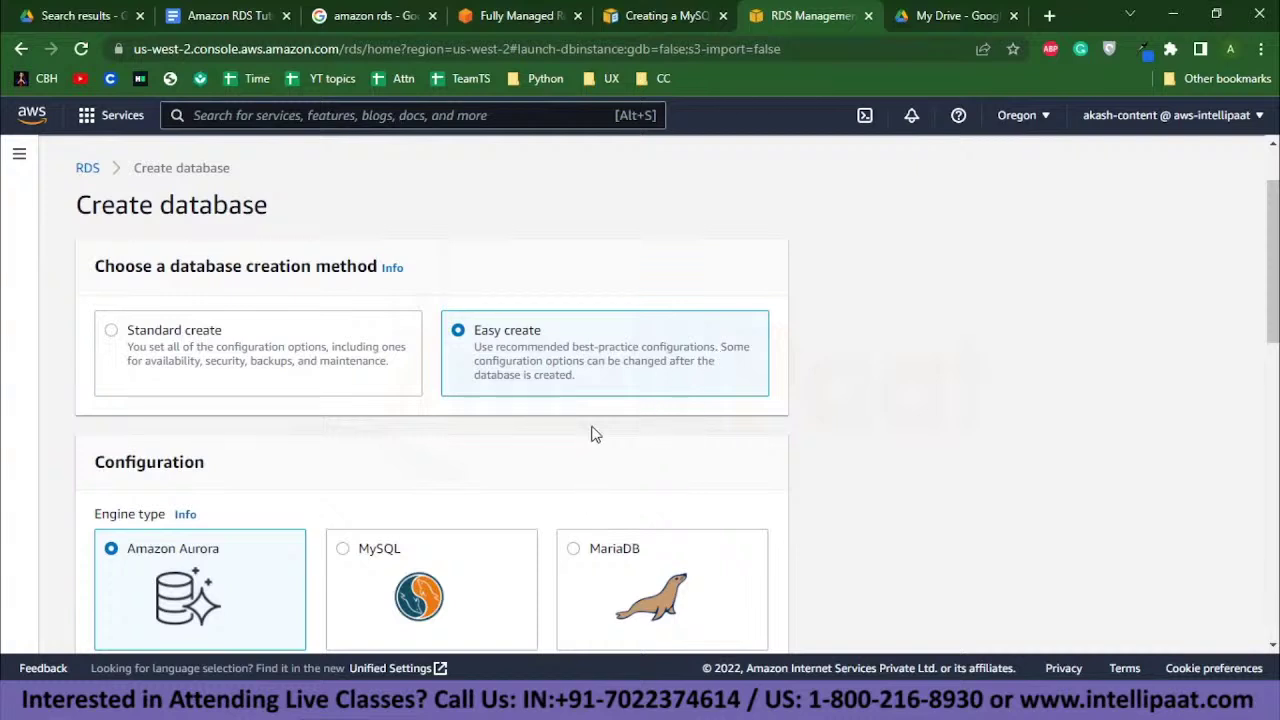
# Choose MySQL as the engine type and Free tier as the DB instance size
pyautogui.scroll(-3, 591, 433)
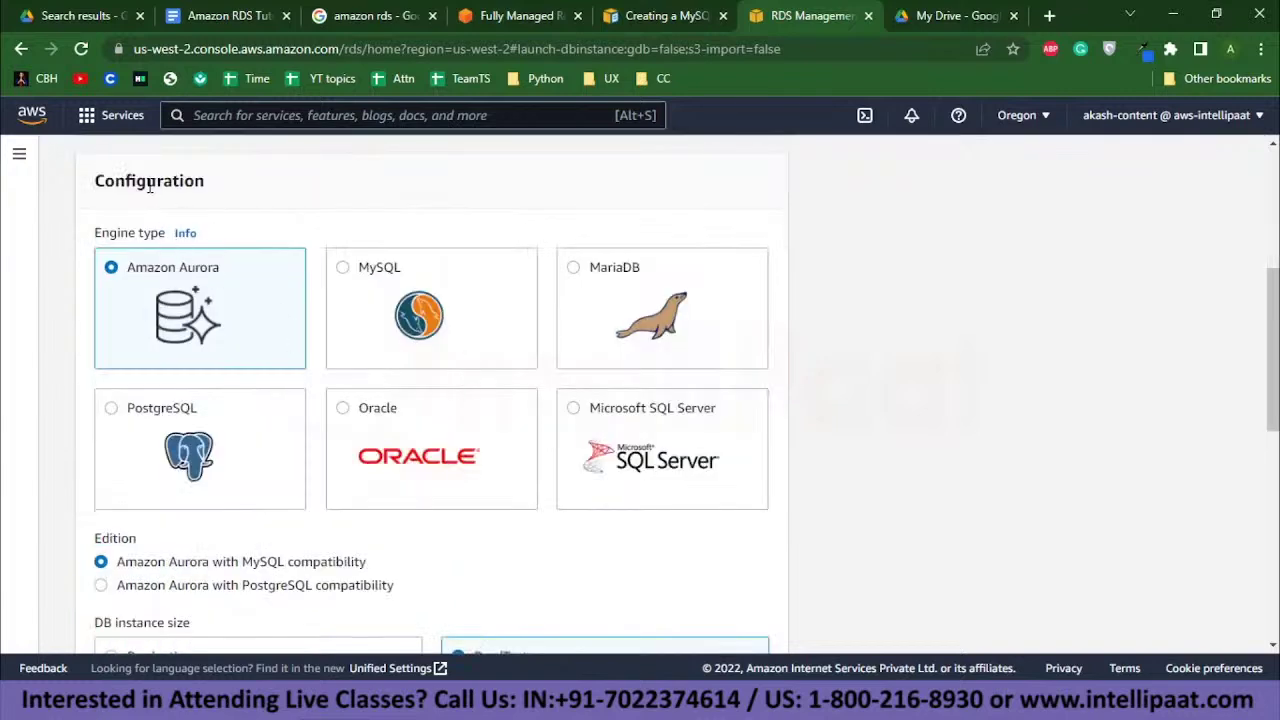
pyautogui.moveTo(82, 188); pyautogui.dragTo(216, 192)
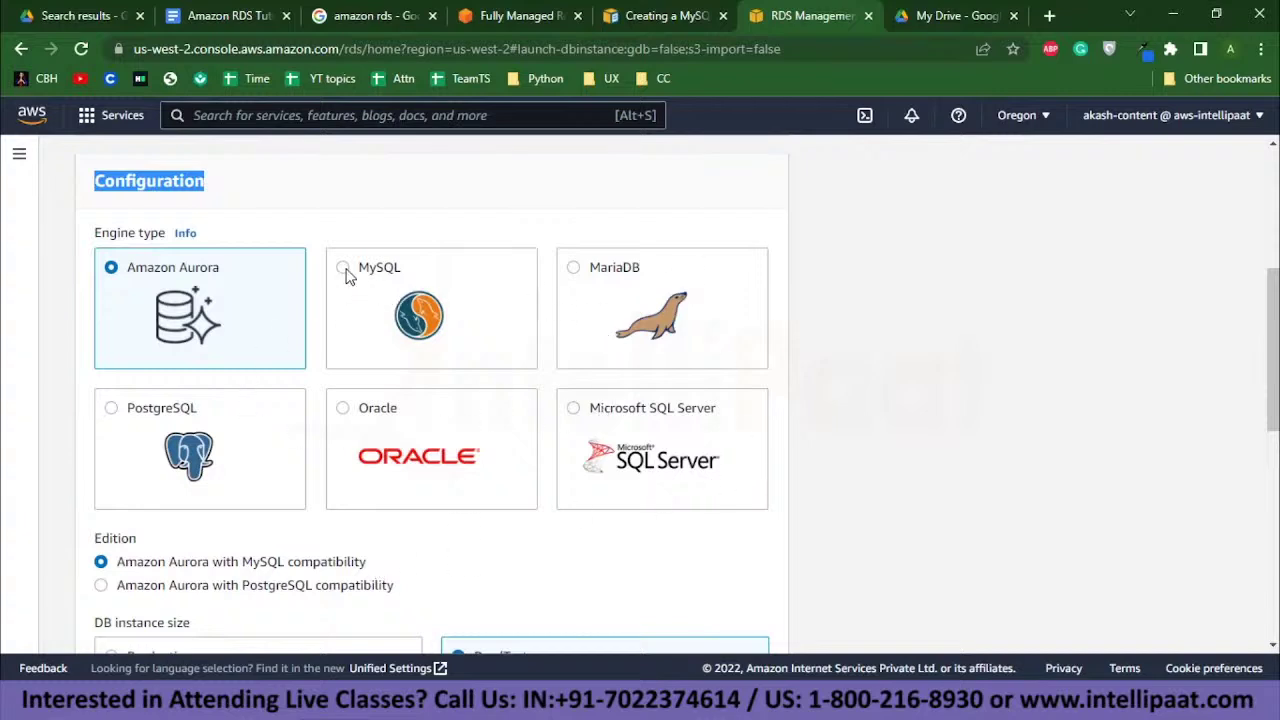
pyautogui.click(406, 355)
pyautogui.scroll(-2, 428, 543)
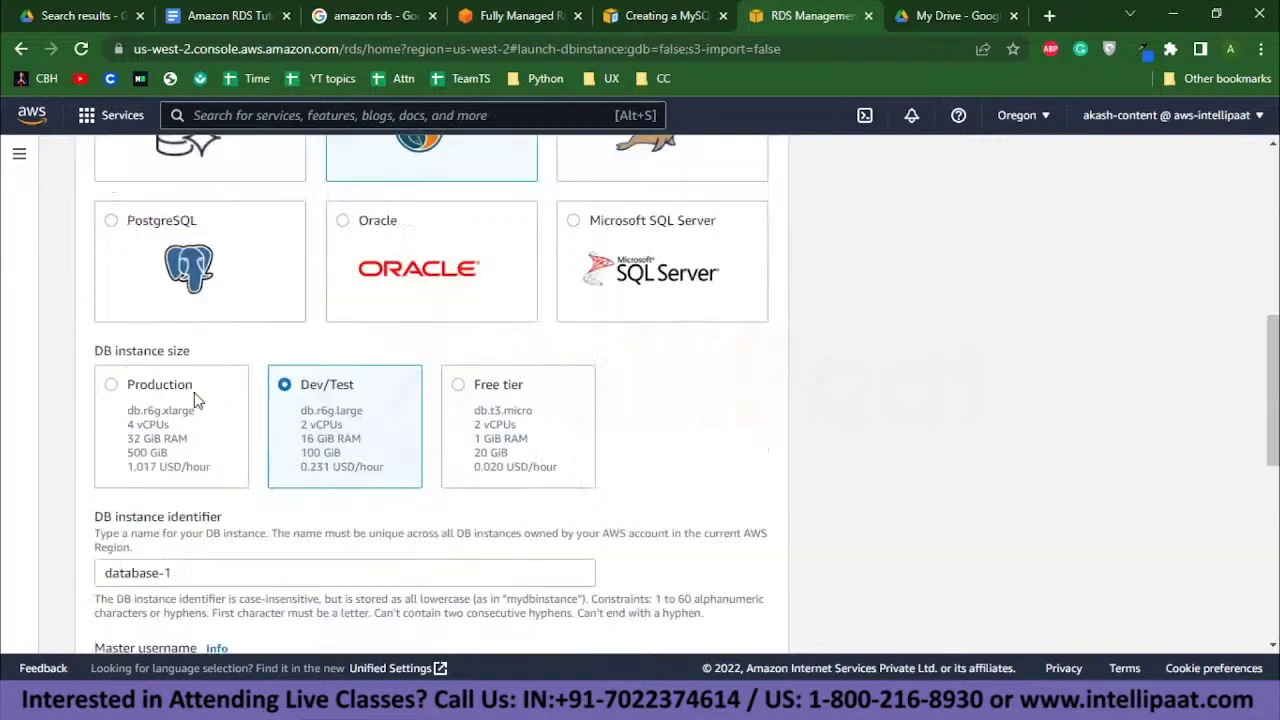
pyautogui.moveTo(97, 358); pyautogui.dragTo(200, 356)
pyautogui.click(280, 348)
pyautogui.click(466, 400)
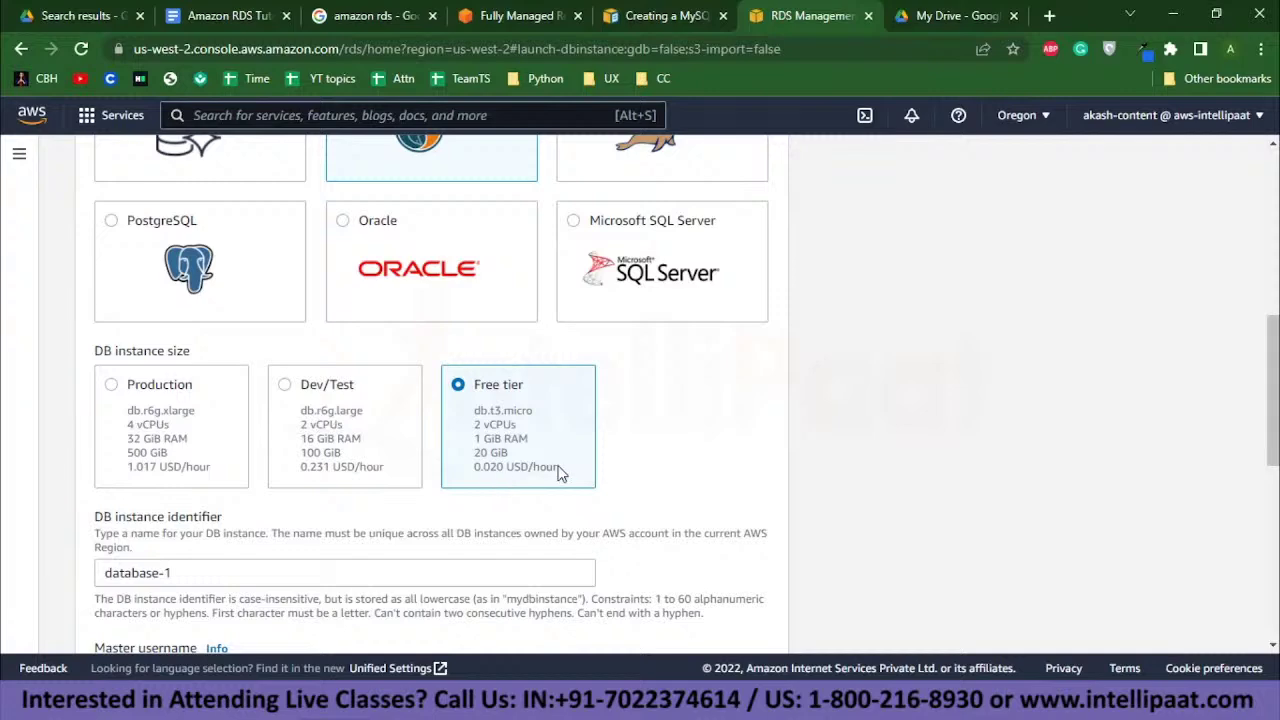
# Set the DB instance identifier to "Intellipaat Database"
pyautogui.scroll(-3, 430, 500)
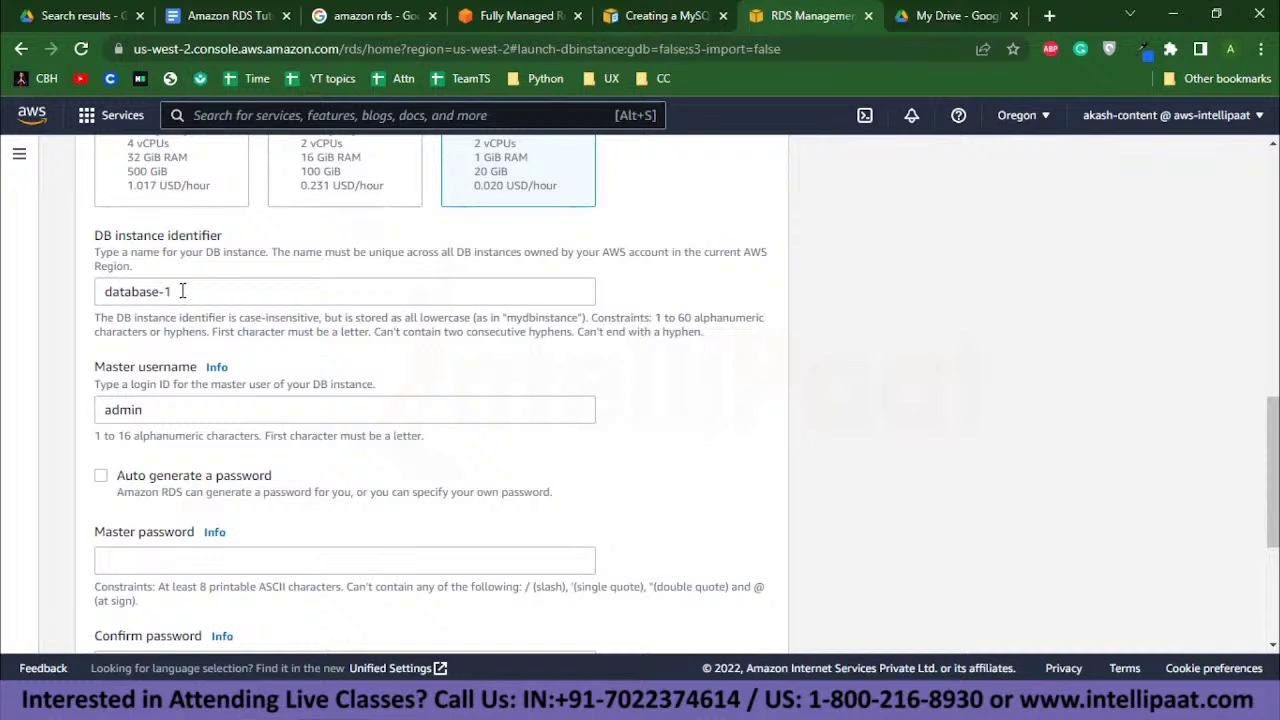
pyautogui.moveTo(168, 242); pyautogui.dragTo(240, 246)
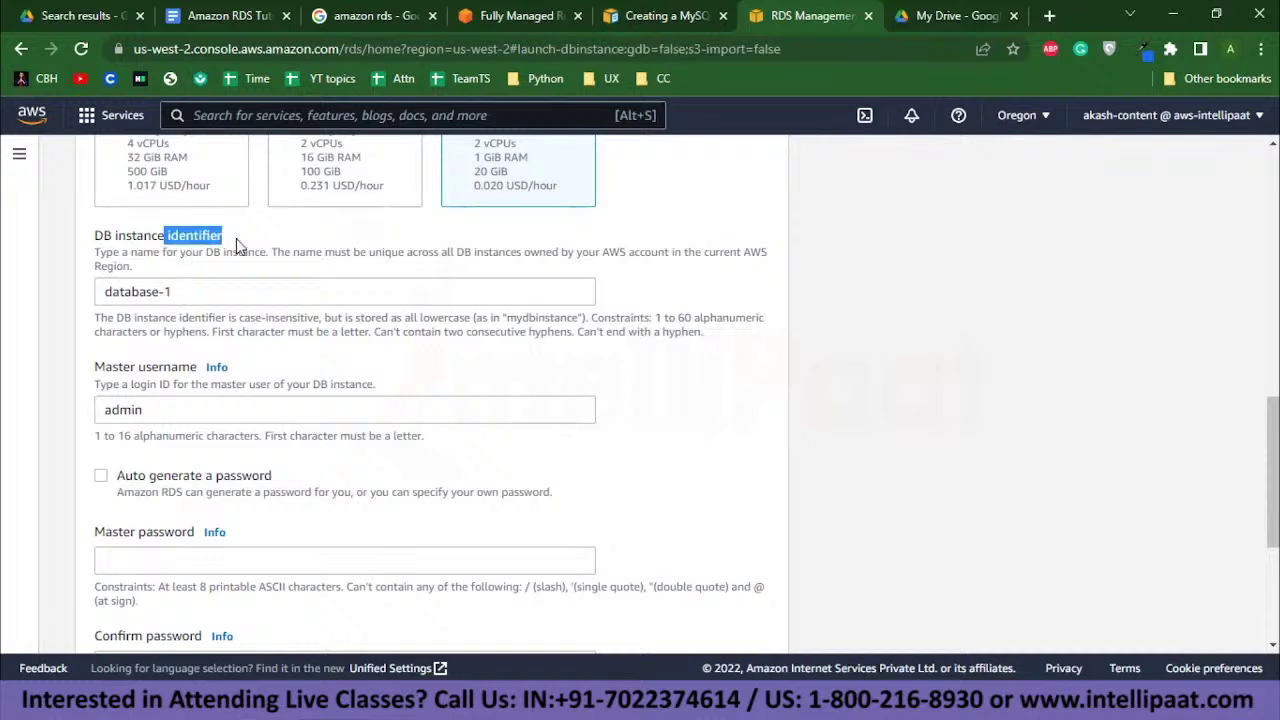
pyautogui.click(201, 290)
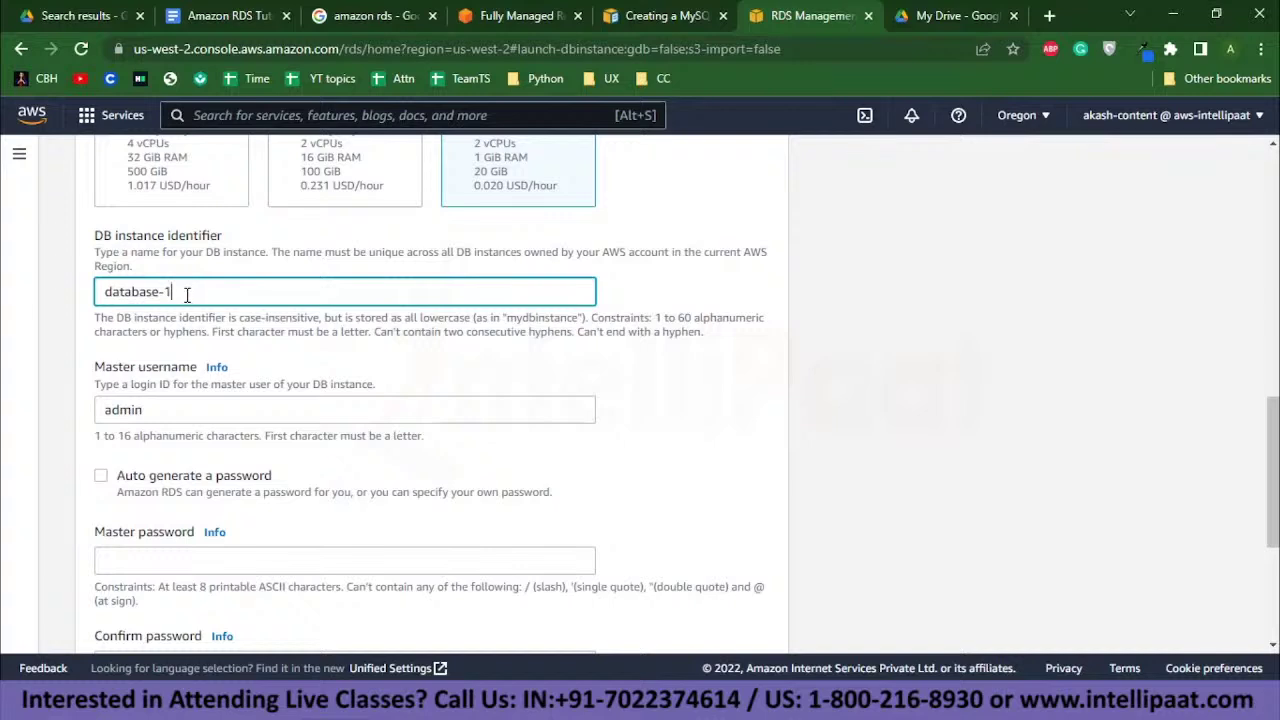
pyautogui.moveTo(187, 294); pyautogui.dragTo(80, 300)
pyautogui.click(186, 291)
pyautogui.moveTo(186, 291); pyautogui.dragTo(78, 298)
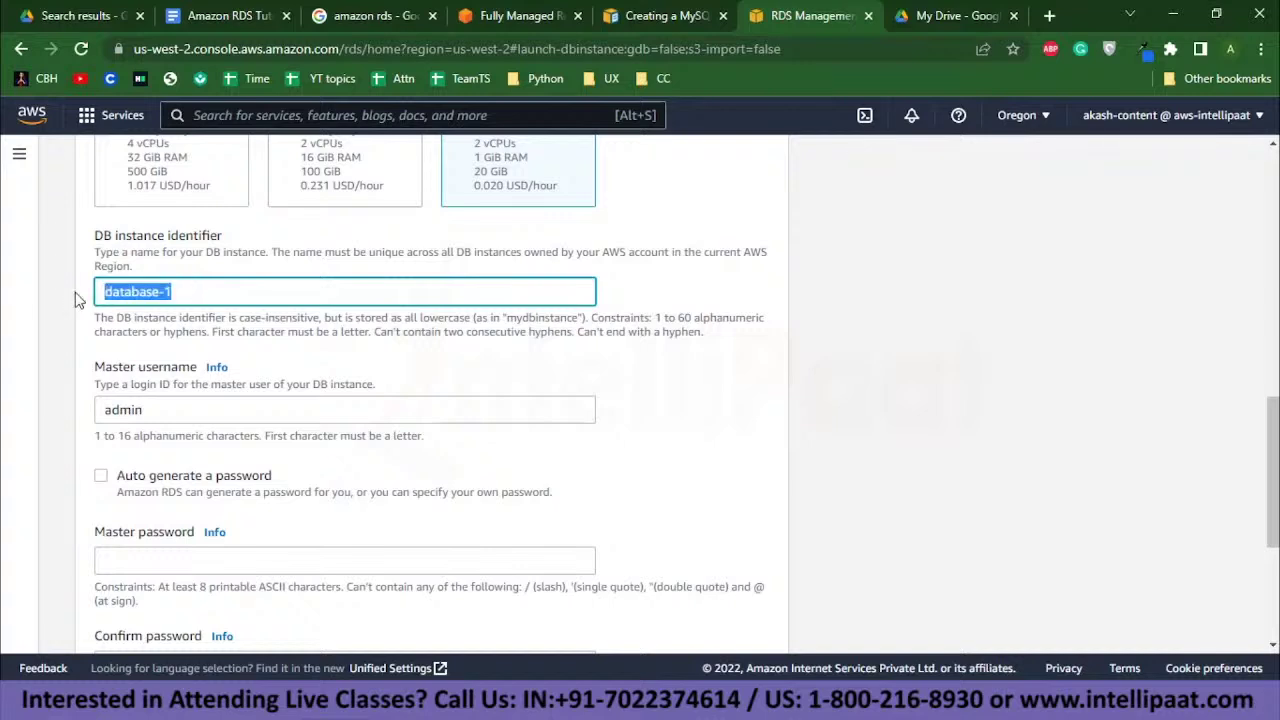
pyautogui.write('Intellipaat Database')
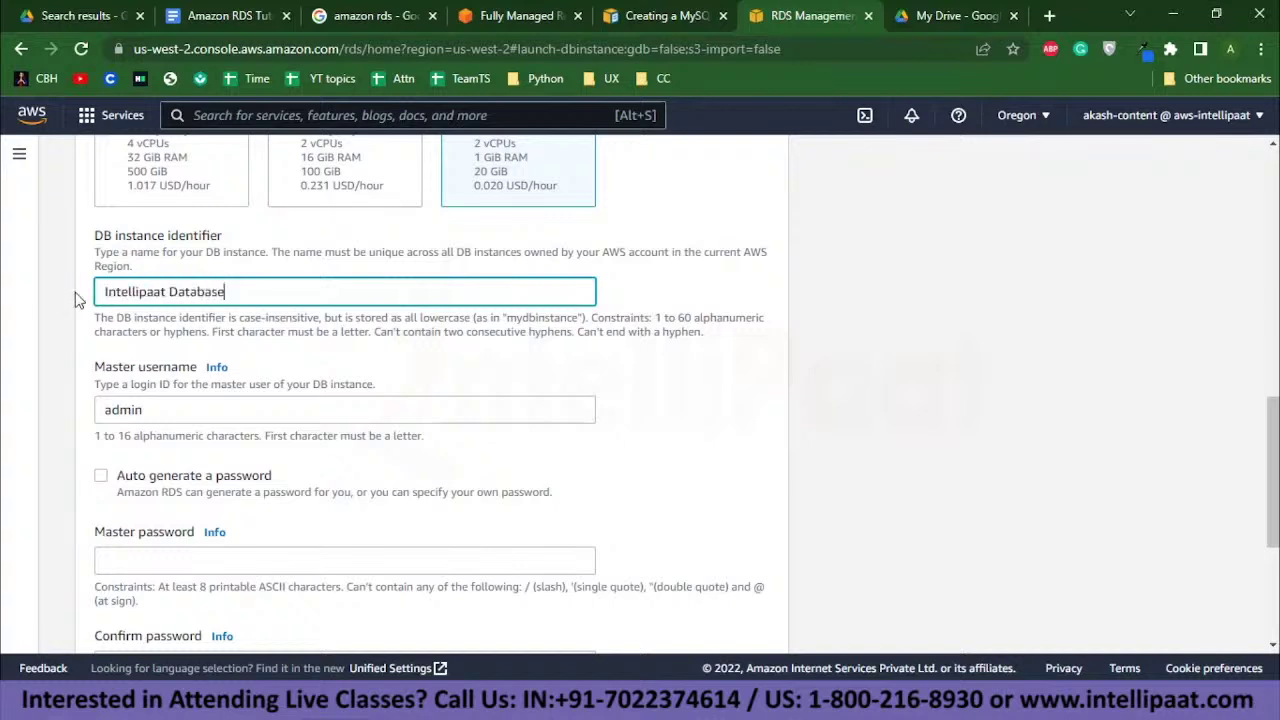
# Keep admin as the master username and fill in the master password and its confirmation
pyautogui.scroll(-1, 165, 380)
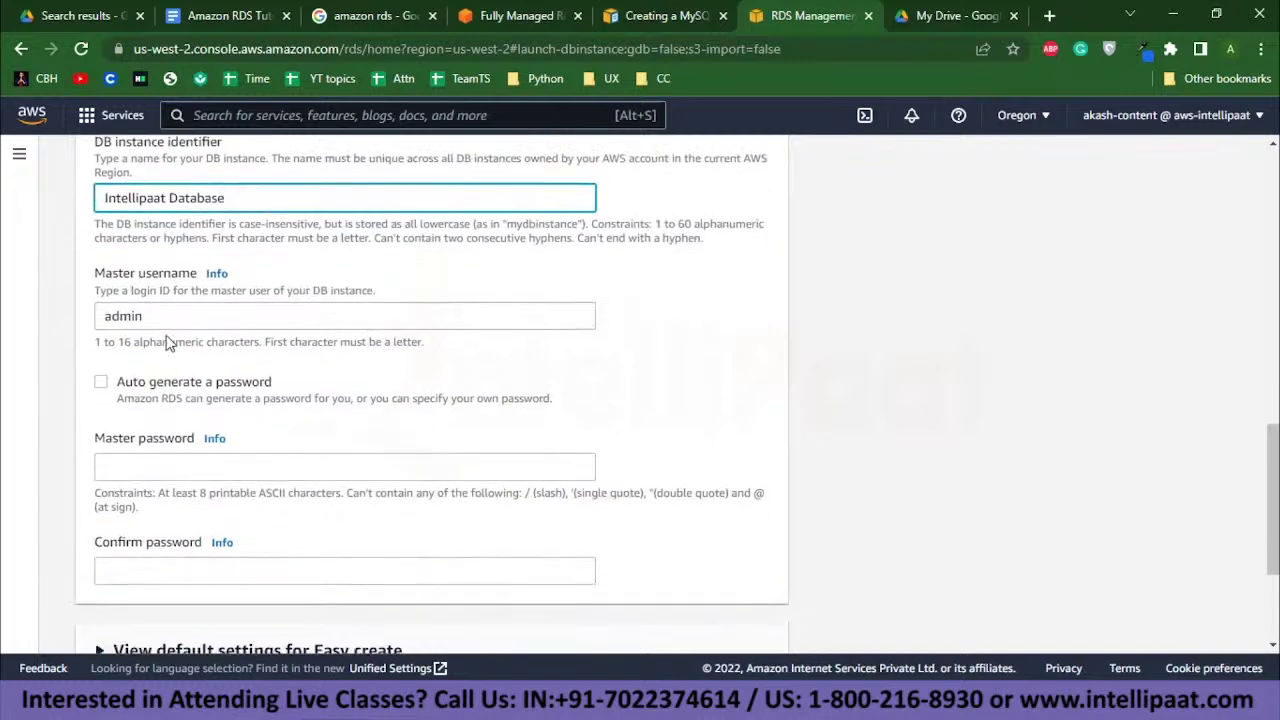
pyautogui.click(146, 316)
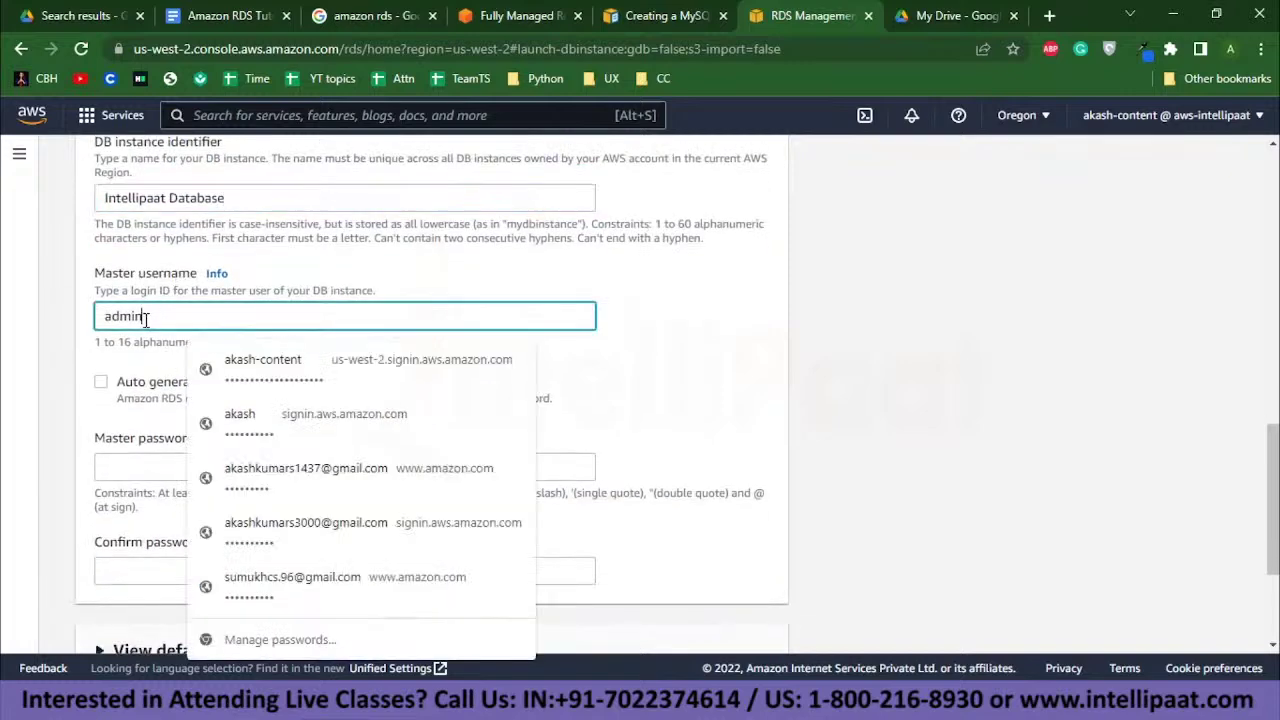
pyautogui.click(664, 316)
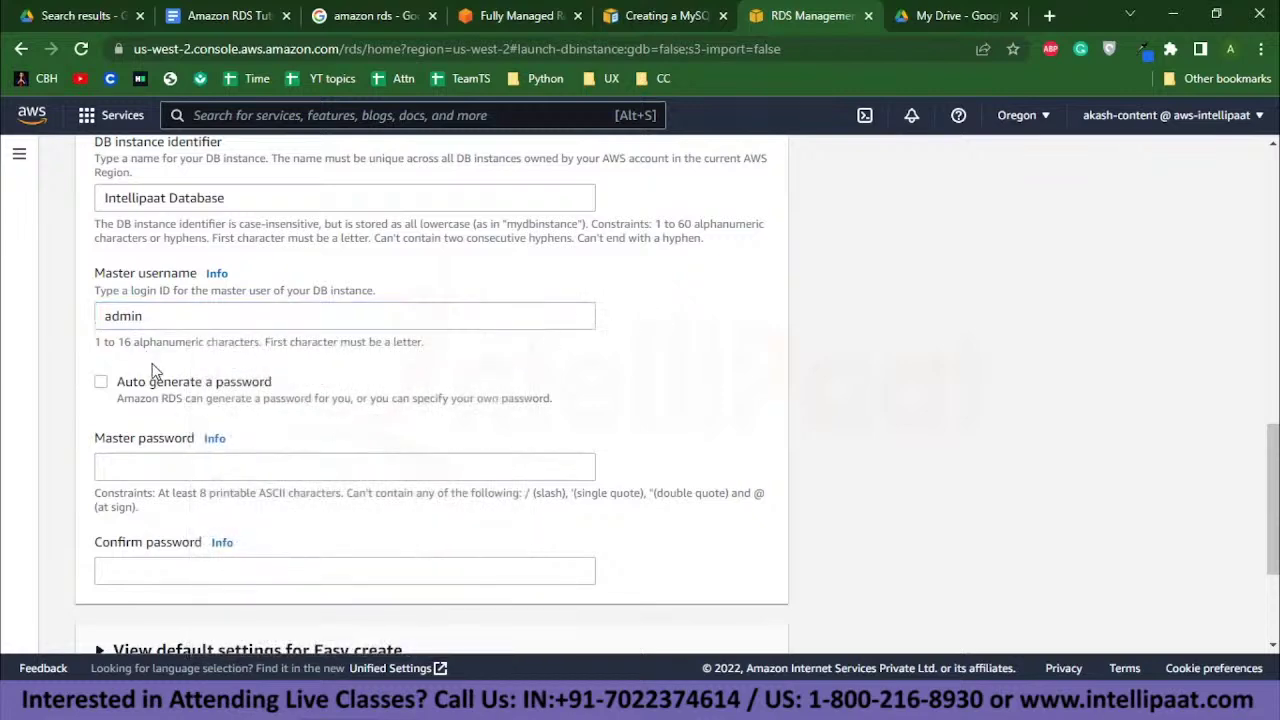
pyautogui.scroll(-1, 154, 364)
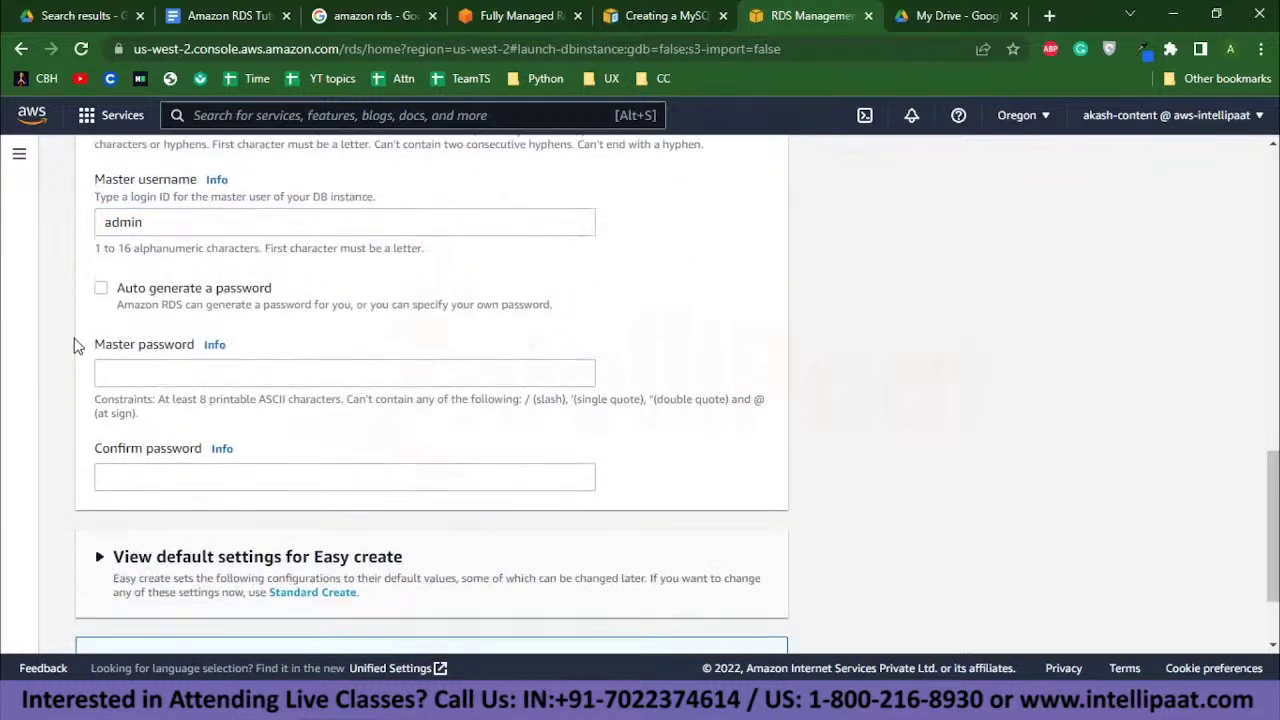
pyautogui.click(154, 375)
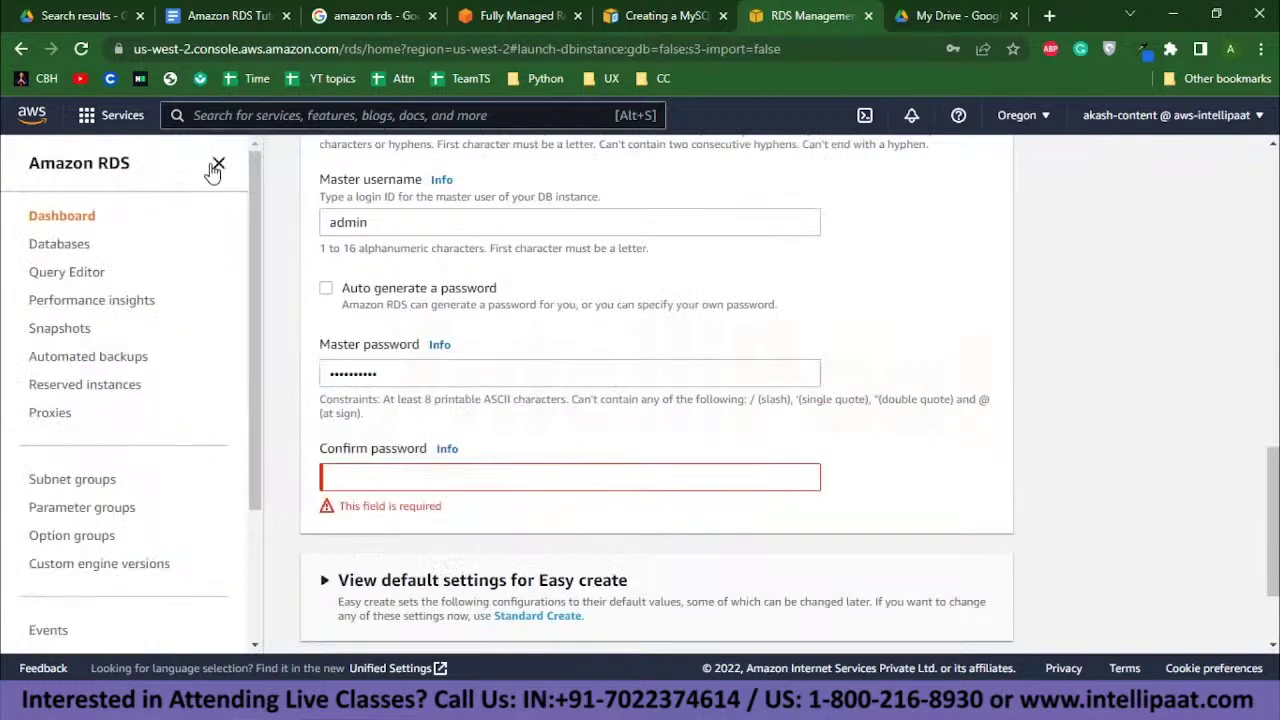
pyautogui.click(217, 164)
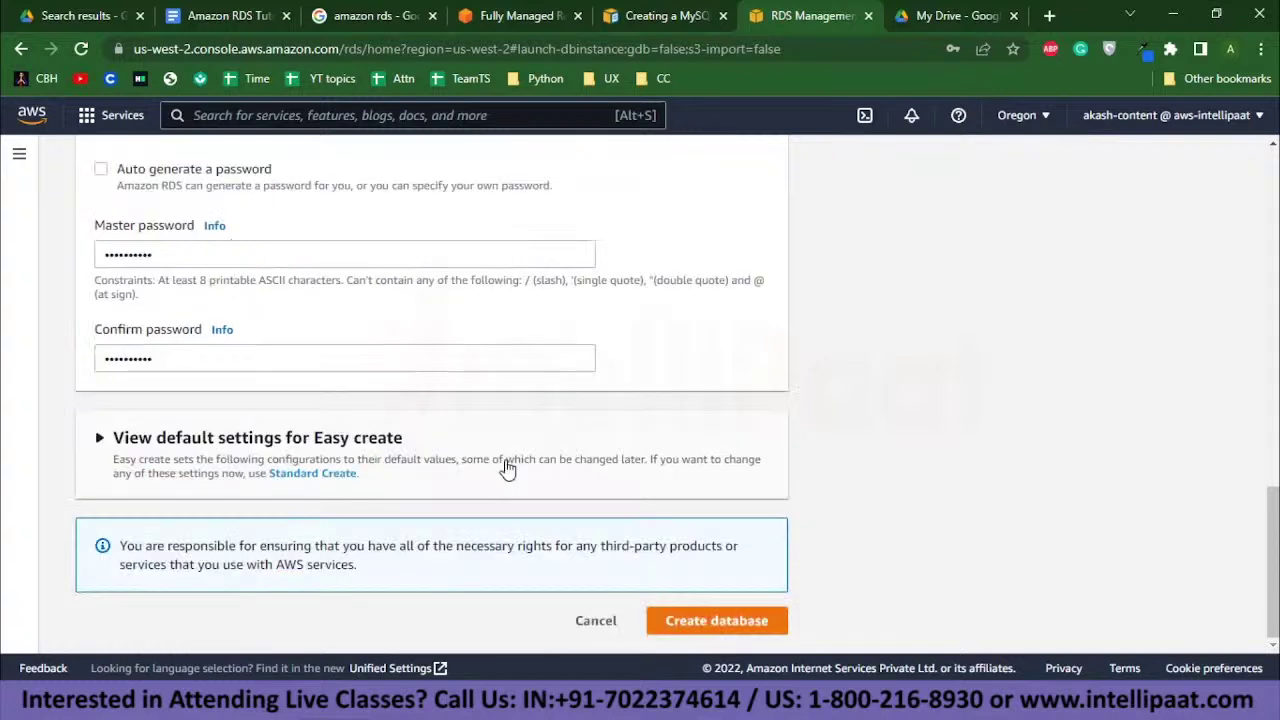
# Expand the default settings for Easy create and review each configuration's value and whether it is editable after the database is created
pyautogui.click(148, 439)
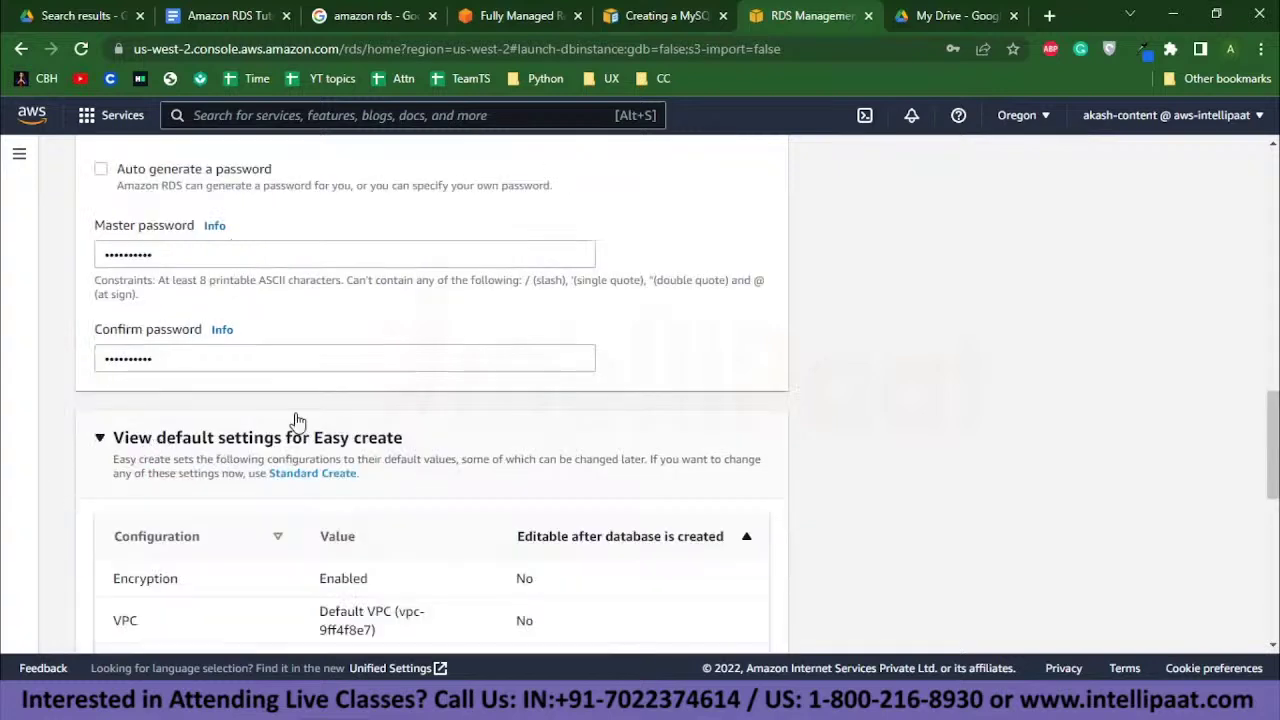
pyautogui.scroll(-1, 185, 452)
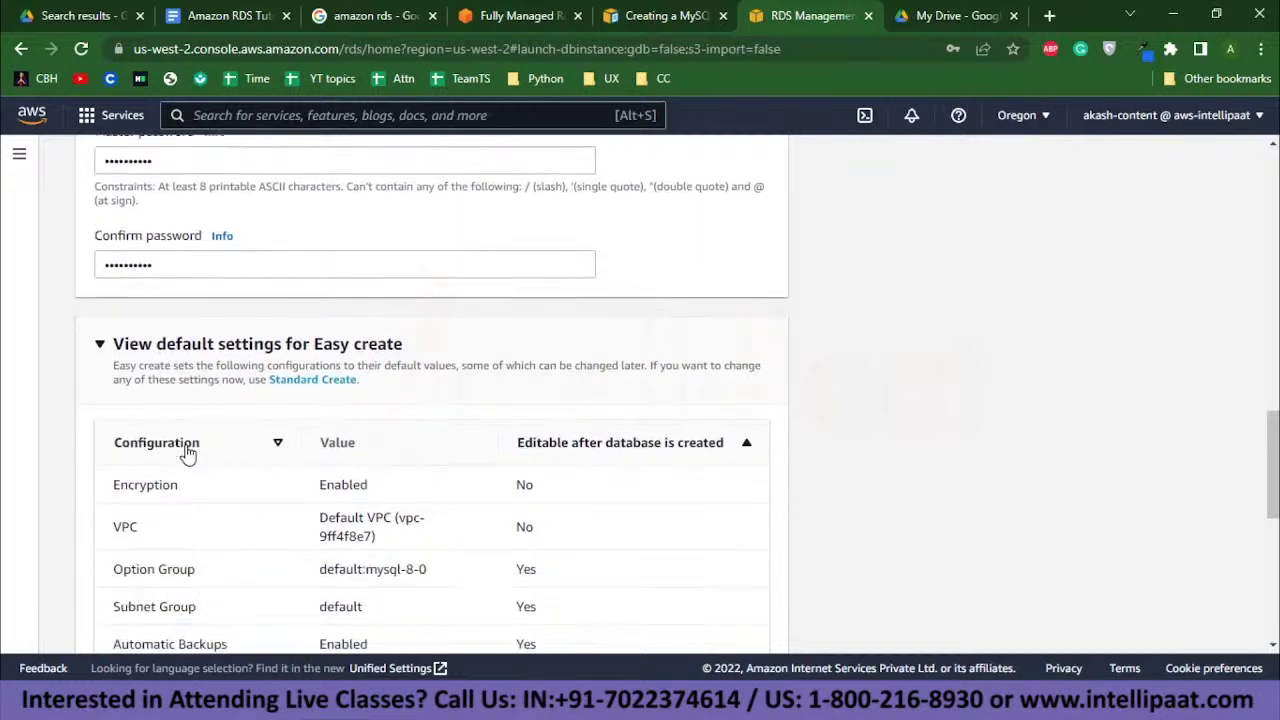
pyautogui.scroll(-2, 171, 406)
pyautogui.scroll(1, 175, 306)
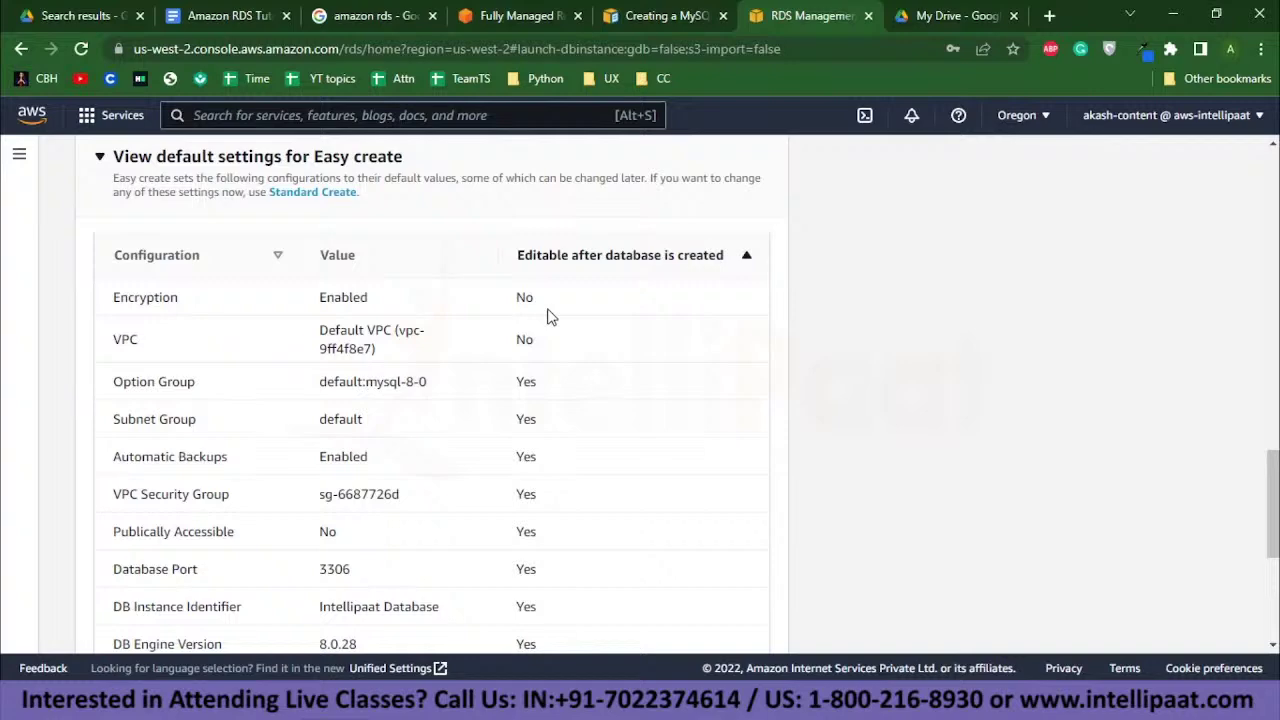
pyautogui.scroll(15, 520, 385)
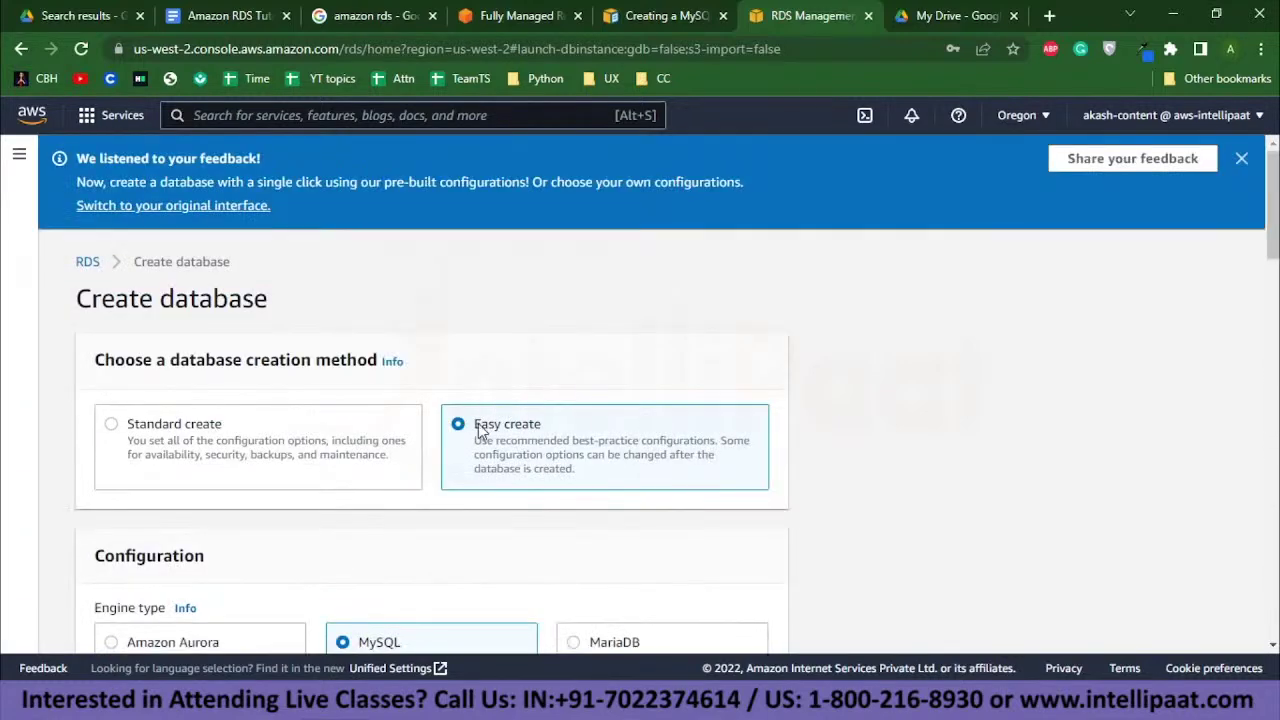
pyautogui.scroll(-15, 494, 477)
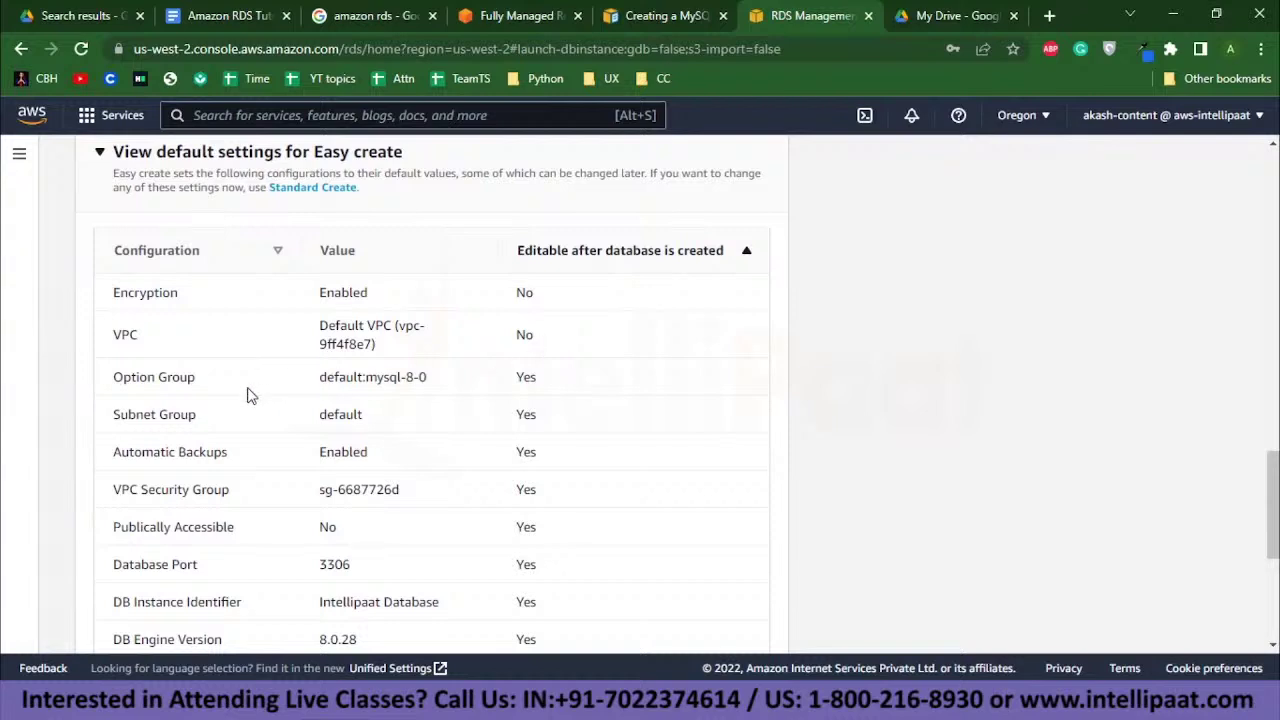
pyautogui.scroll(-1, 255, 370)
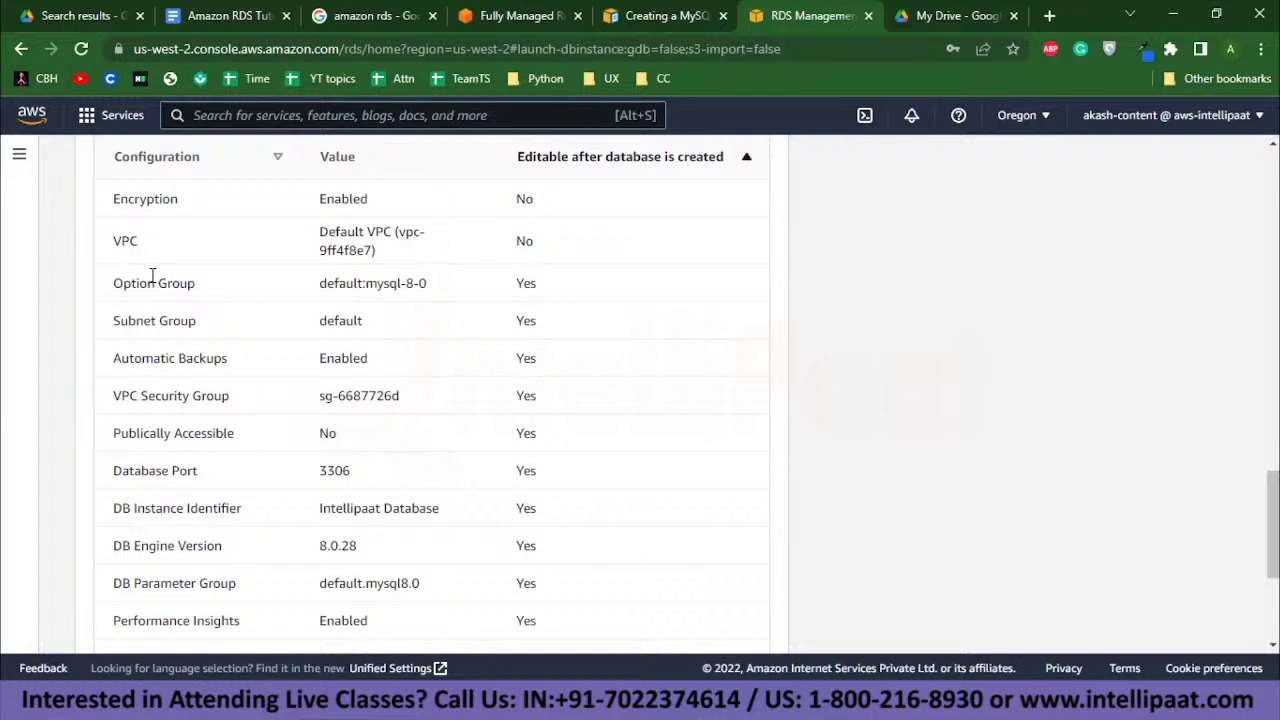
pyautogui.scroll(1, 669, 210)
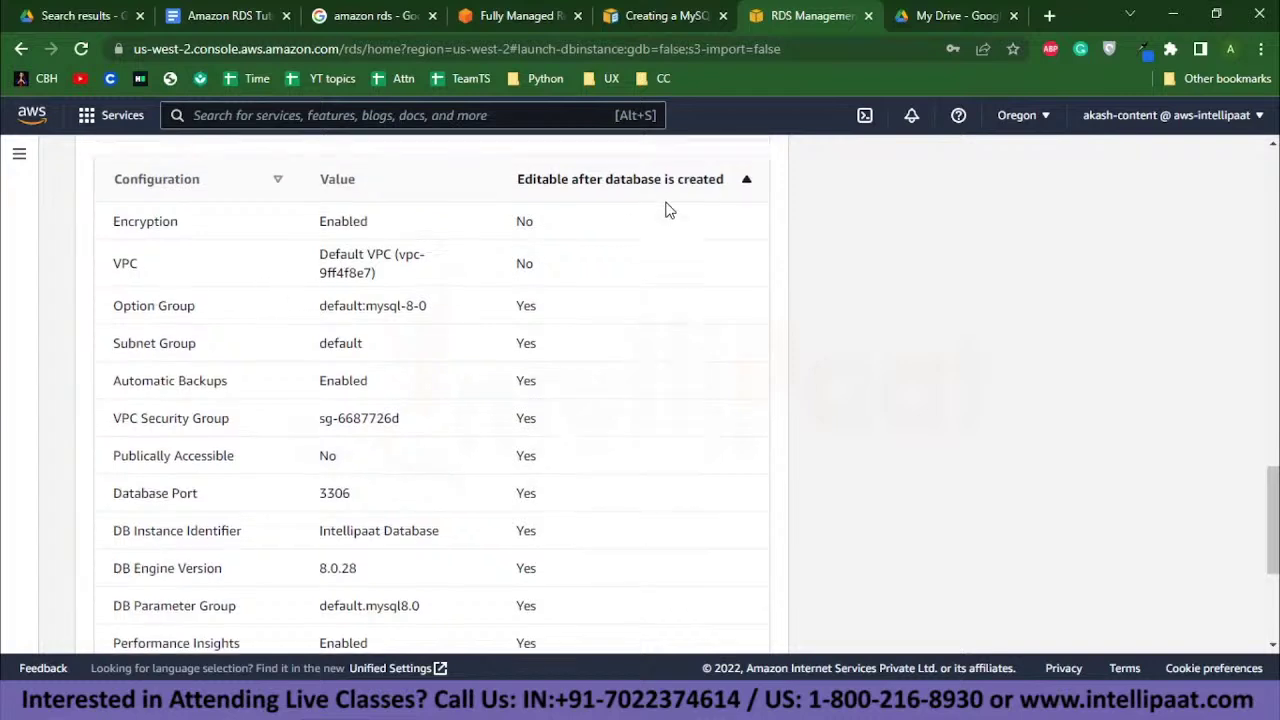
pyautogui.scroll(1, 669, 210)
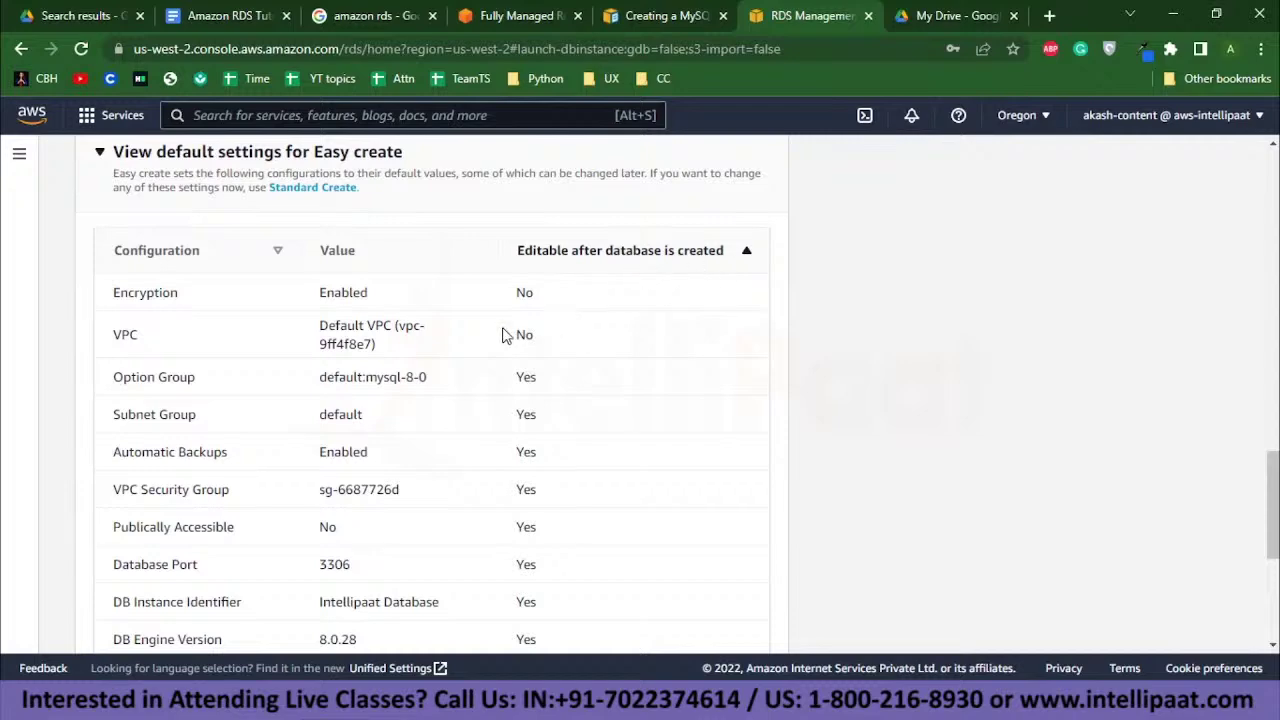
pyautogui.scroll(-2, 451, 360)
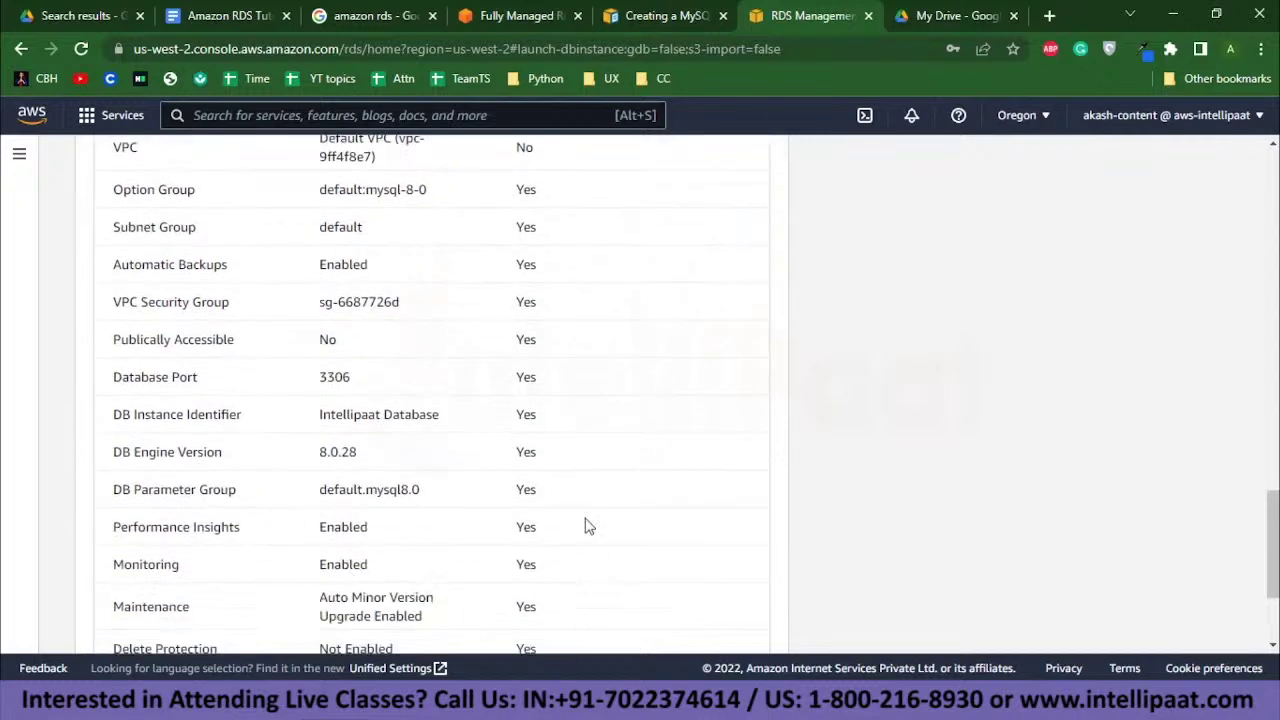
pyautogui.scroll(-2, 600, 371)
pyautogui.scroll(6, 446, 434)
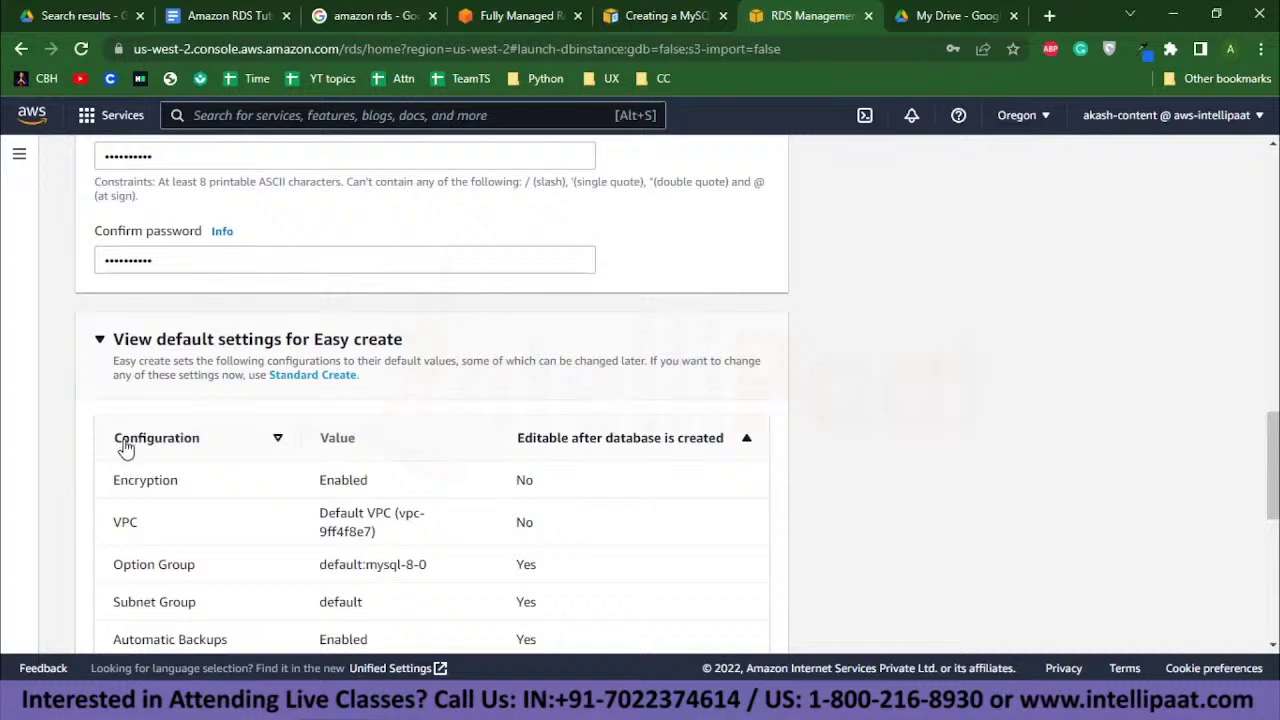
pyautogui.scroll(-1, 125, 448)
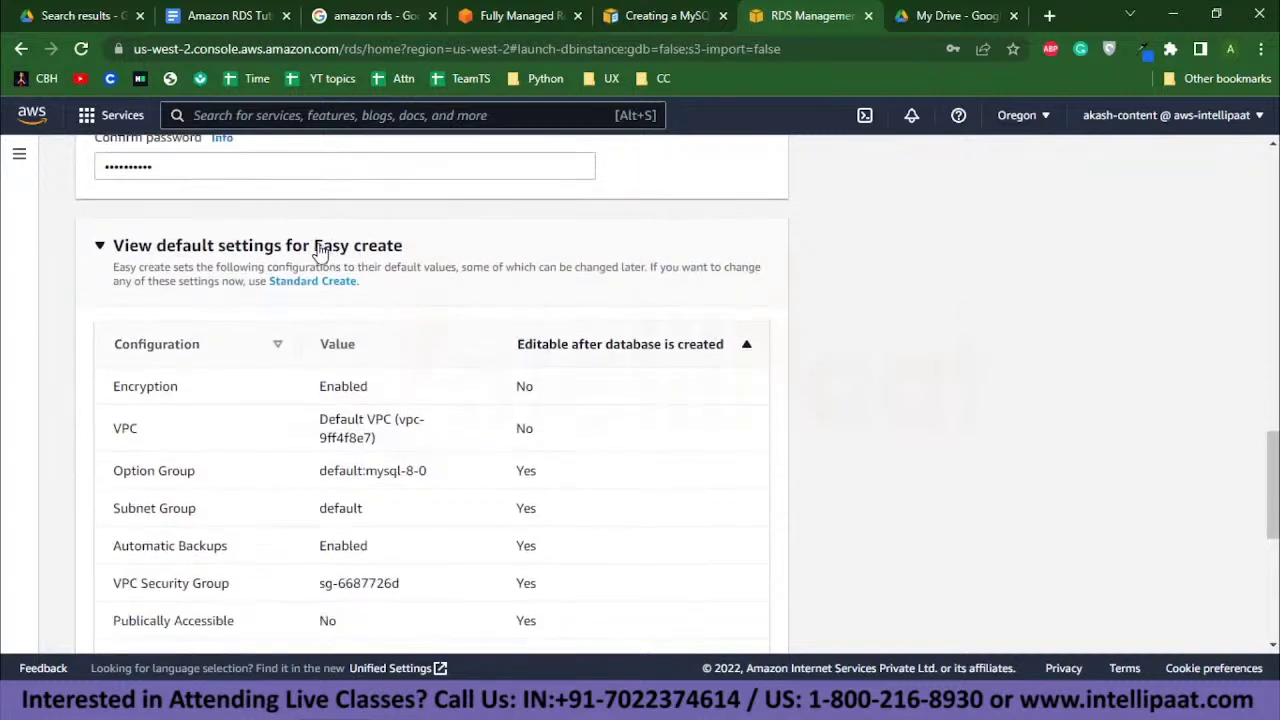
pyautogui.scroll(-1, 574, 423)
pyautogui.scroll(-2, 526, 314)
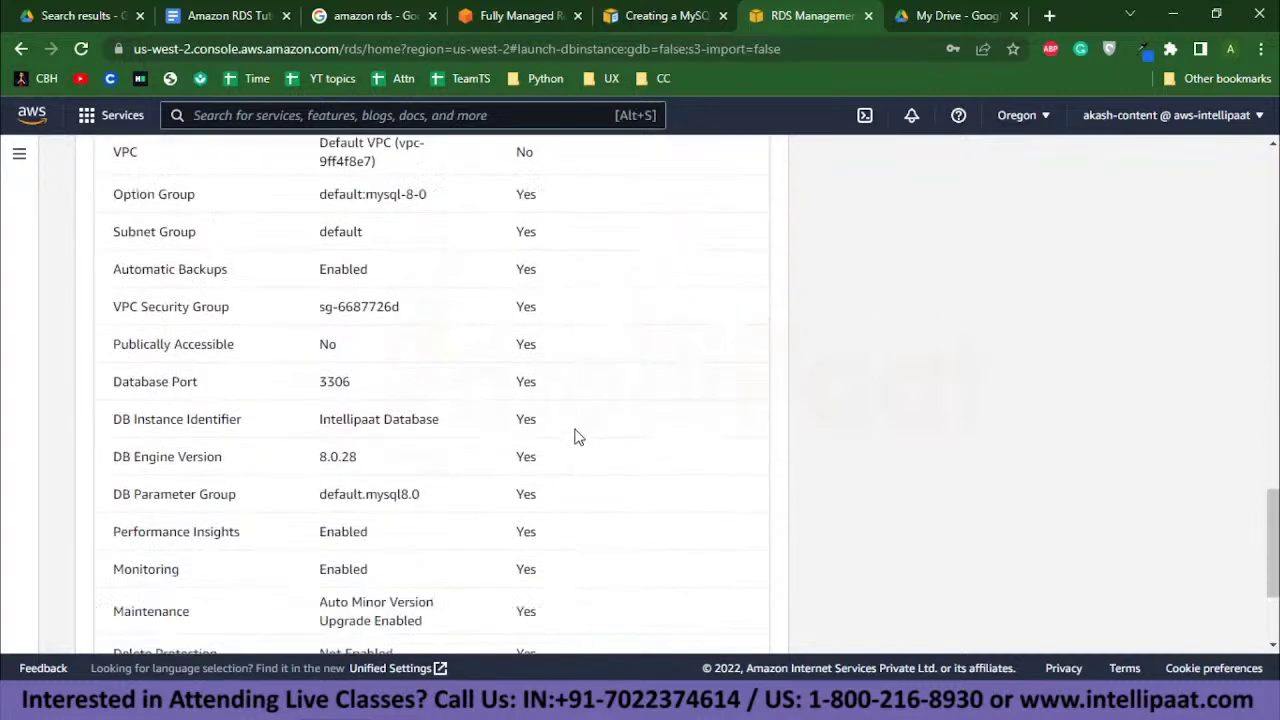
pyautogui.scroll(-2, 575, 437)
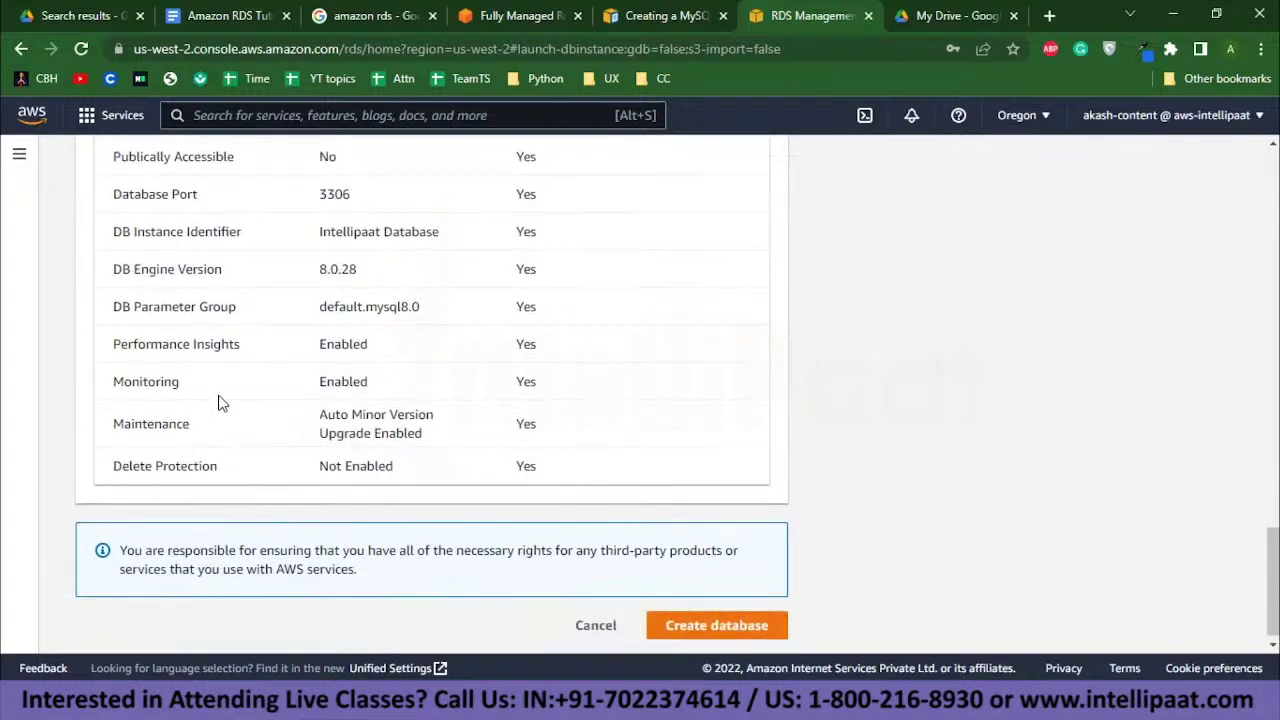
pyautogui.scroll(4, 535, 398)
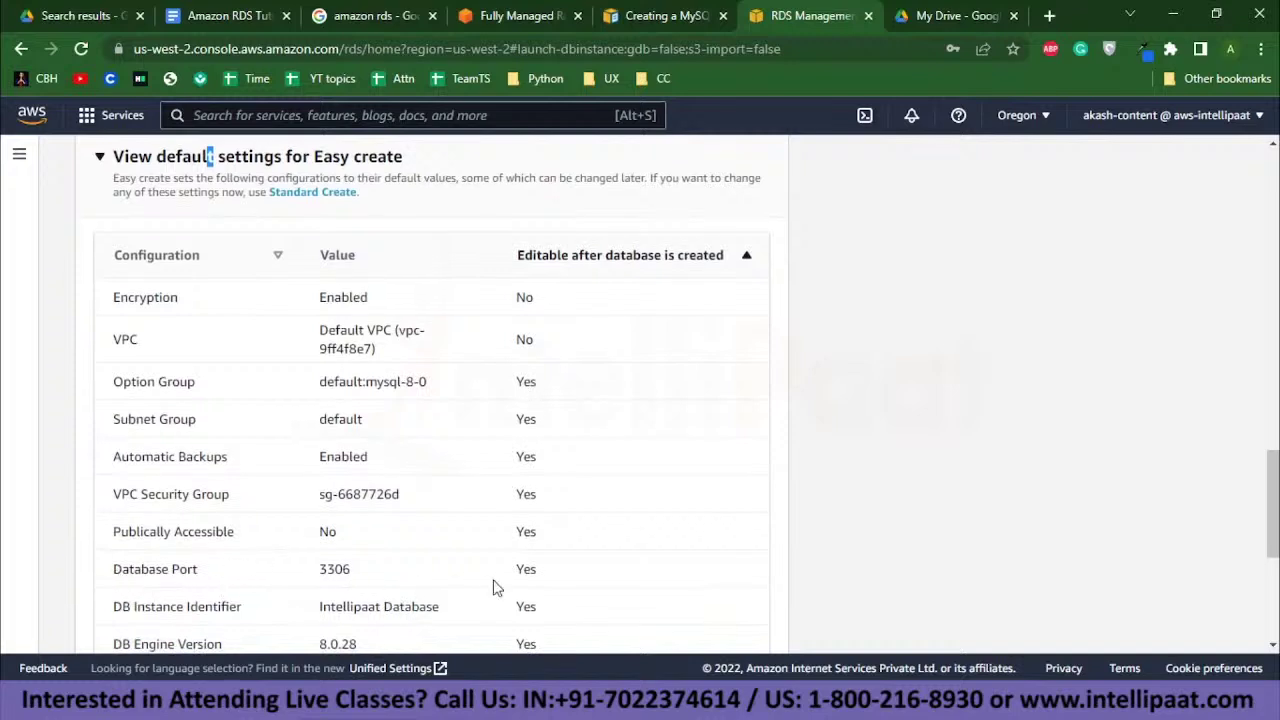
# Check the default database port and the remaining default settings, and try to create the database
pyautogui.doubleClick(348, 572)
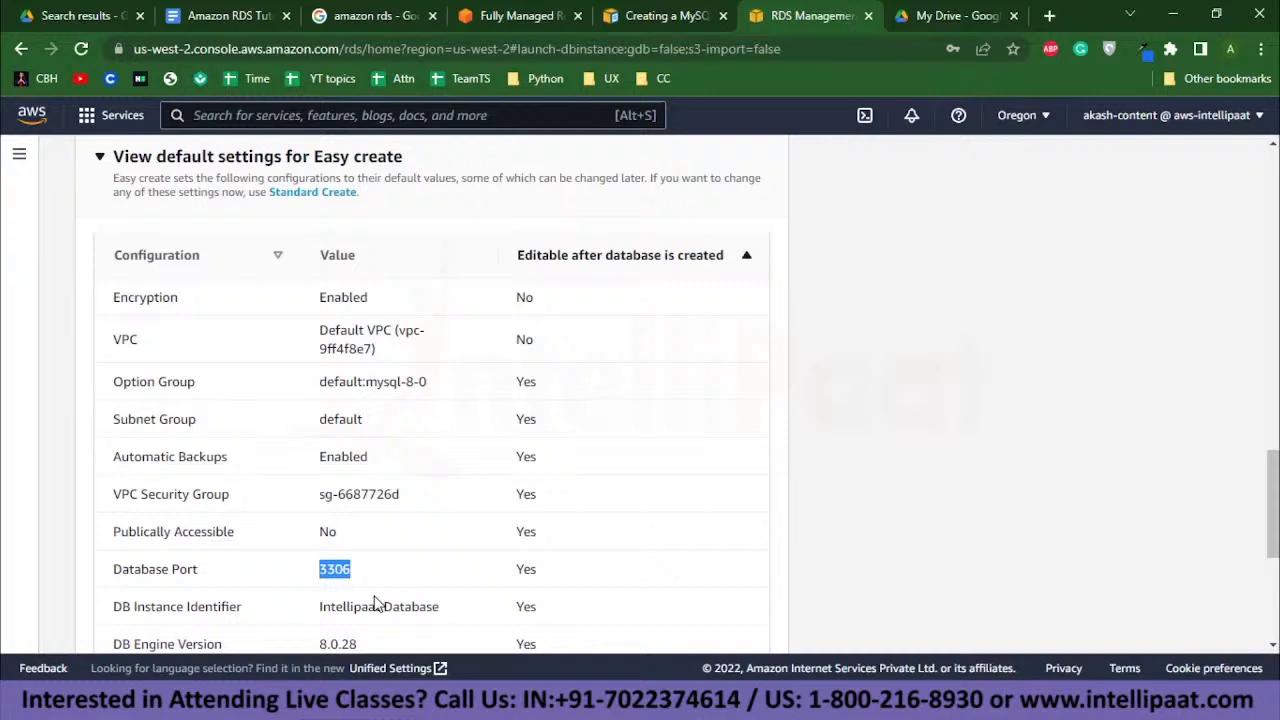
pyautogui.scroll(-4, 375, 603)
pyautogui.scroll(4, 514, 466)
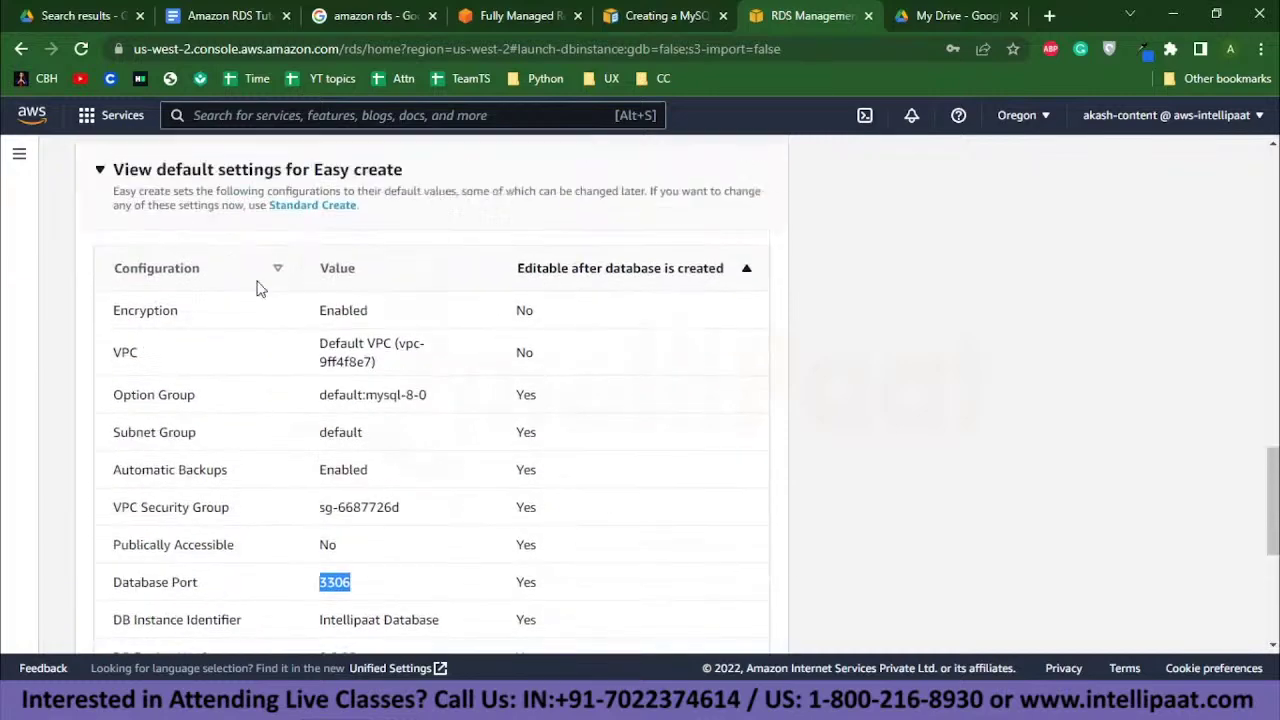
pyautogui.scroll(-5, 597, 443)
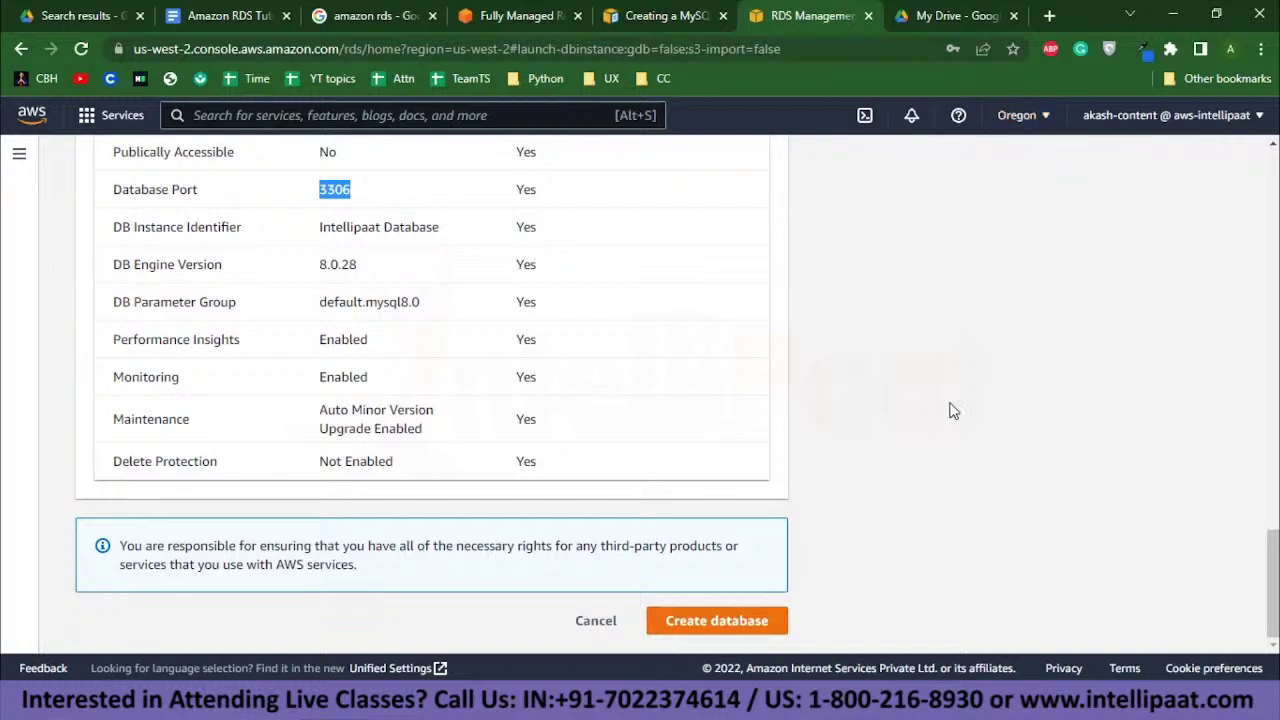
pyautogui.click(717, 625)
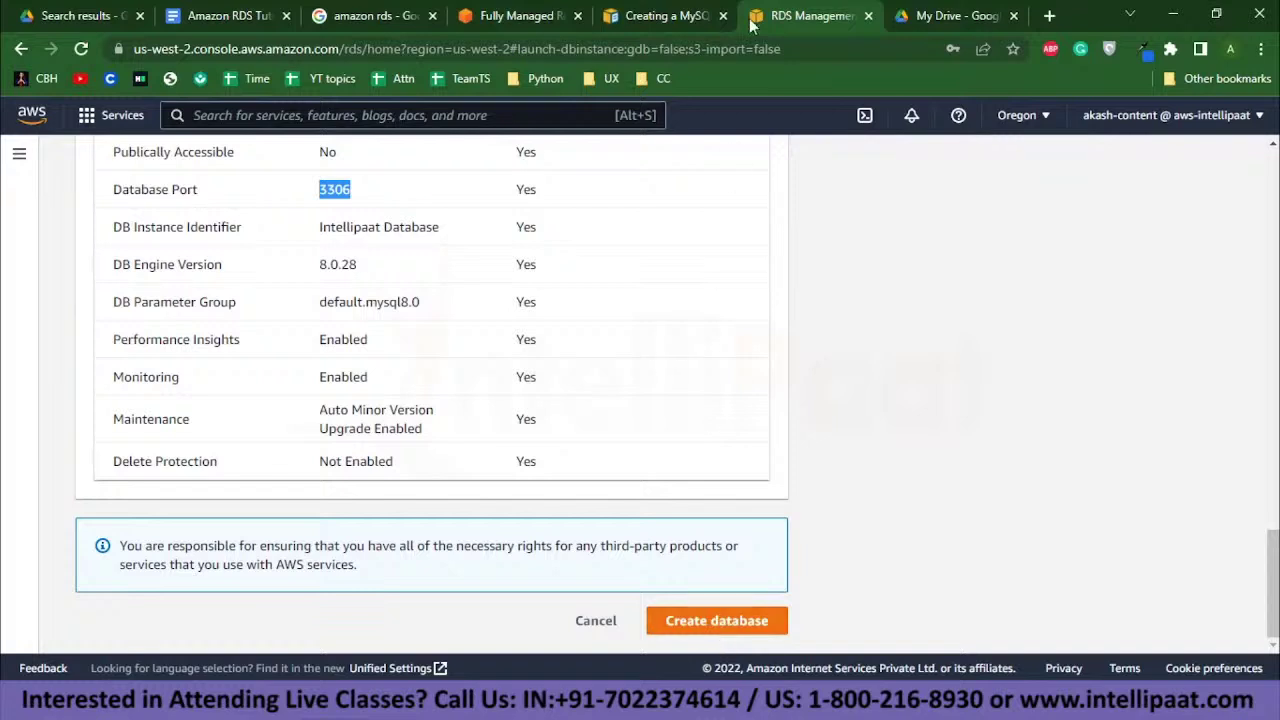